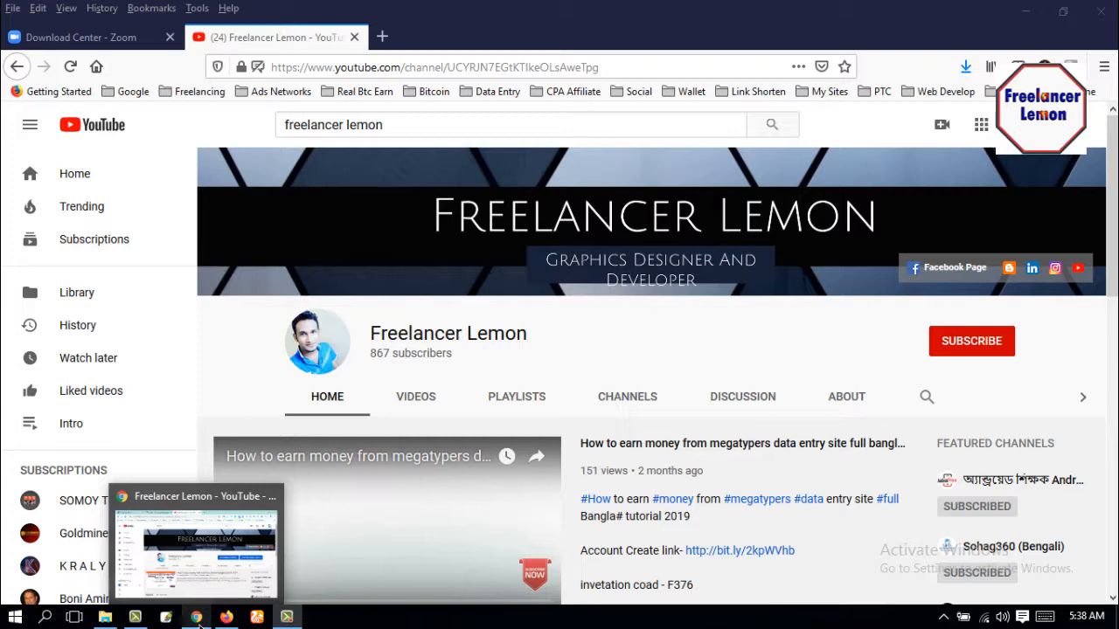
Step: Switch to Chrome and bring up the JobBoy login page
{"action": "left_click", "coordinate": [198, 619]}
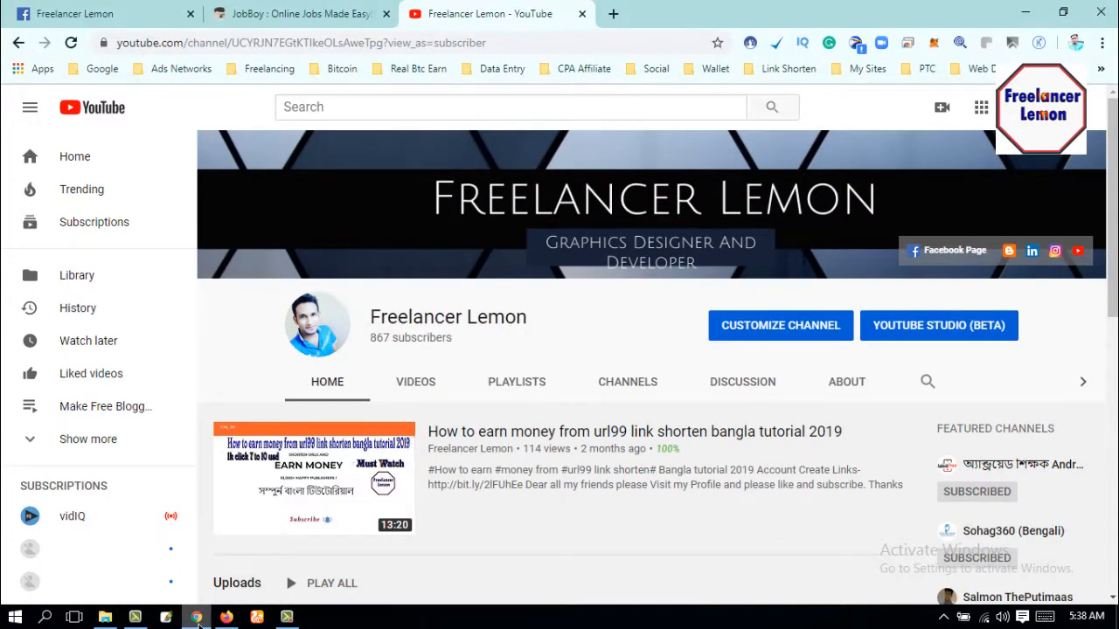
{"action": "left_click", "coordinate": [365, 16]}
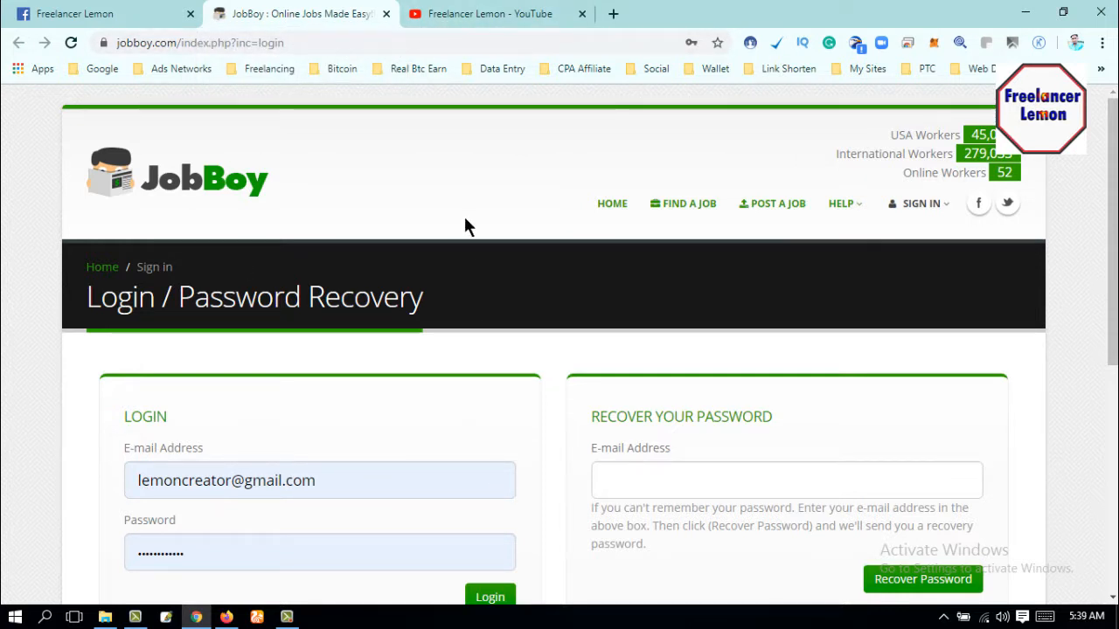
Step: Switch to Firefox, subscribe to the Freelancer Lemon YouTube channel and open its notification options
{"action": "mouse_move", "coordinate": [196, 616]}
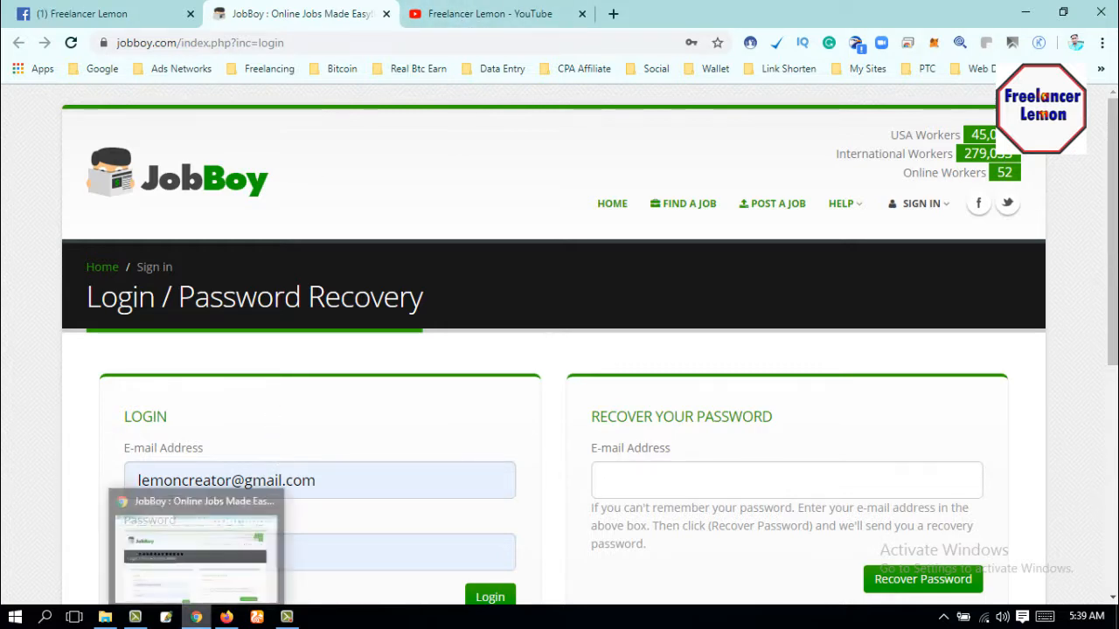
{"action": "left_click", "coordinate": [227, 617]}
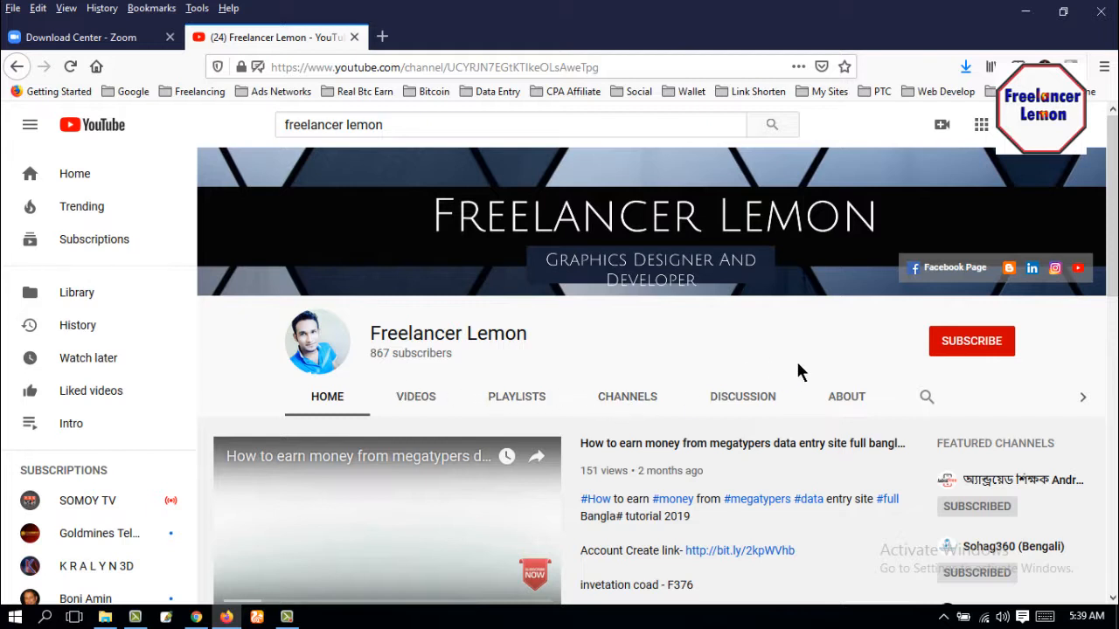
{"action": "left_click", "coordinate": [947, 357]}
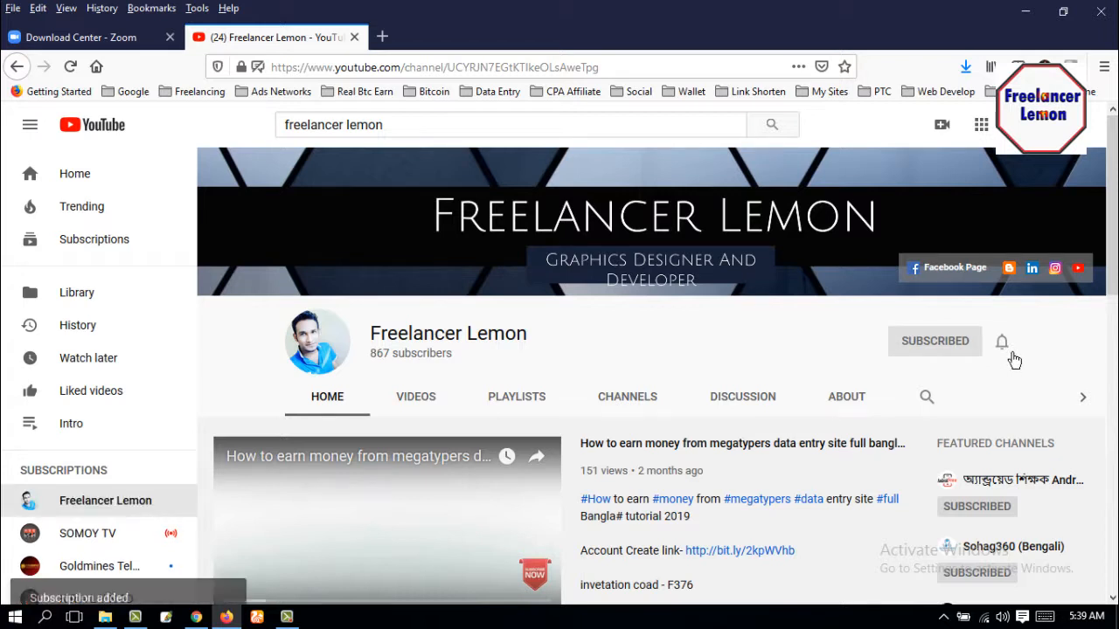
{"action": "left_click", "coordinate": [1005, 348]}
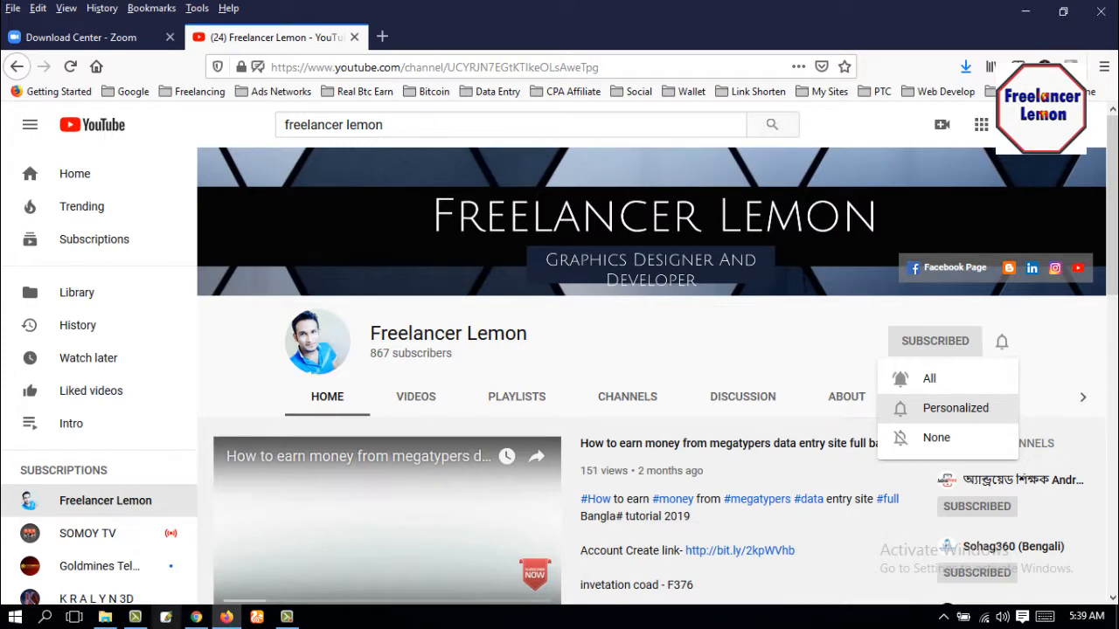
Step: Switch back to Chrome and open the JobBoy sign-up page for a new account
{"action": "left_click", "coordinate": [196, 617]}
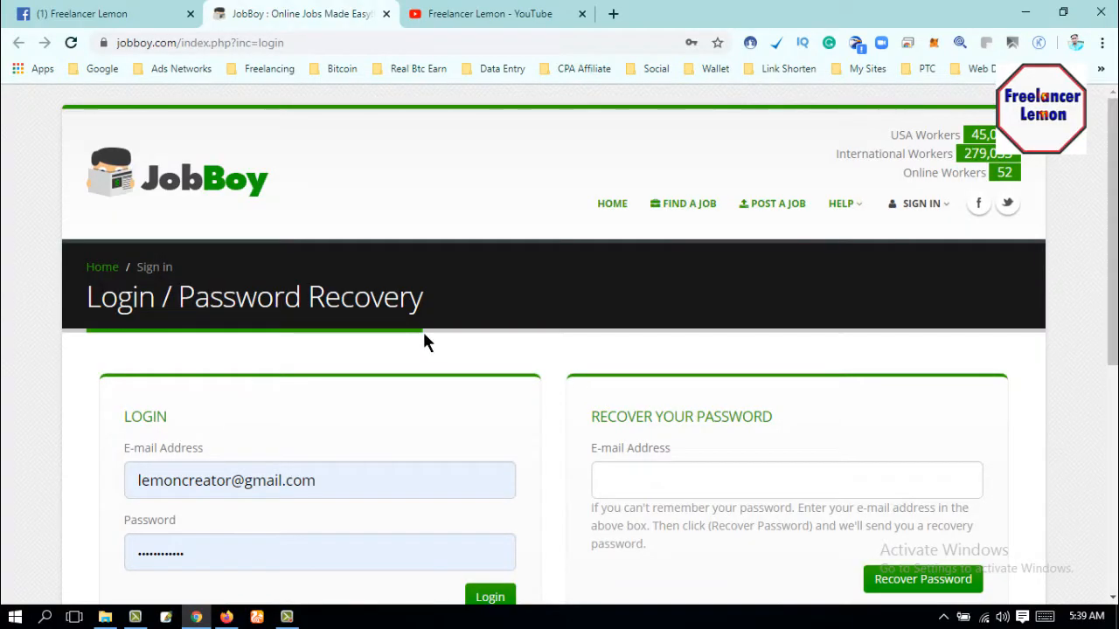
{"action": "scroll", "coordinate": [355, 197], "scroll_direction": "down", "scroll_amount": 2}
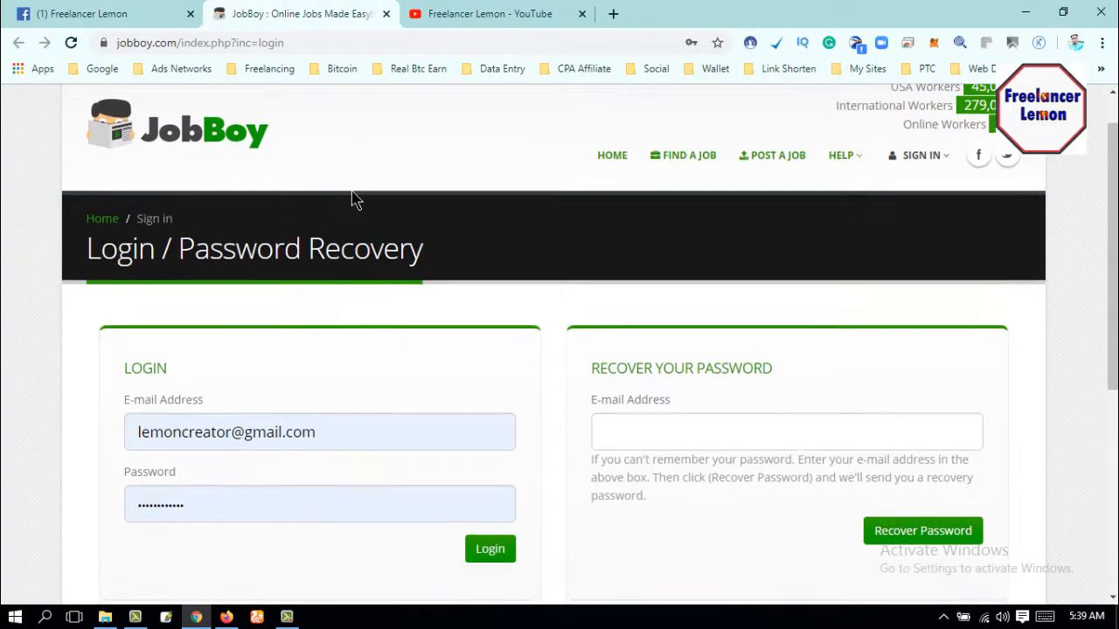
{"action": "scroll", "coordinate": [351, 187], "scroll_direction": "up", "scroll_amount": 2}
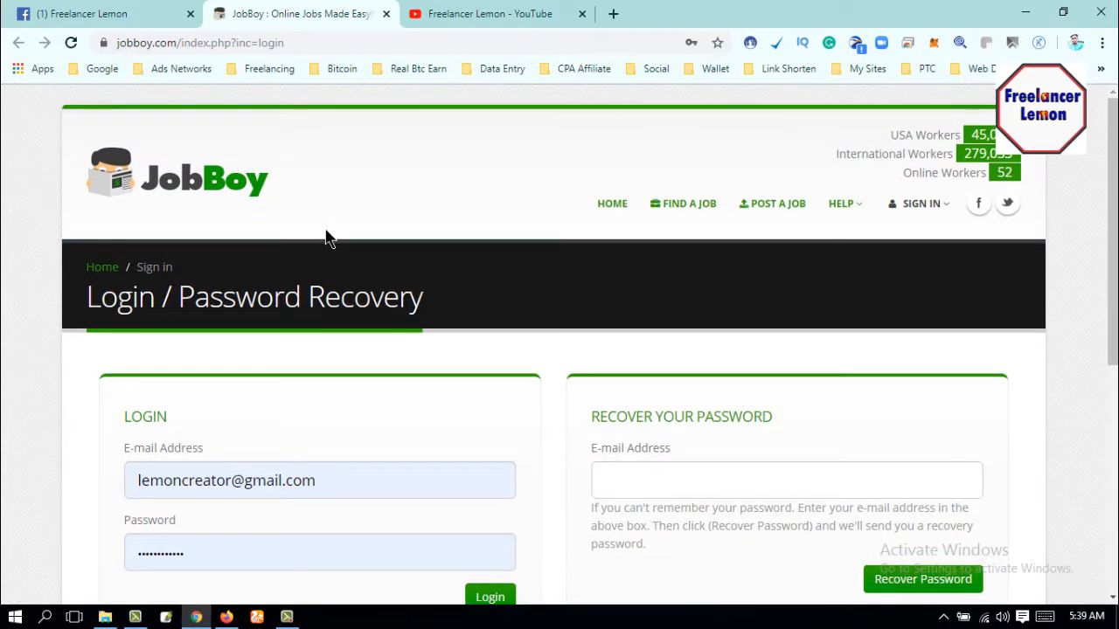
{"action": "scroll", "coordinate": [308, 229], "scroll_direction": "down", "scroll_amount": 1}
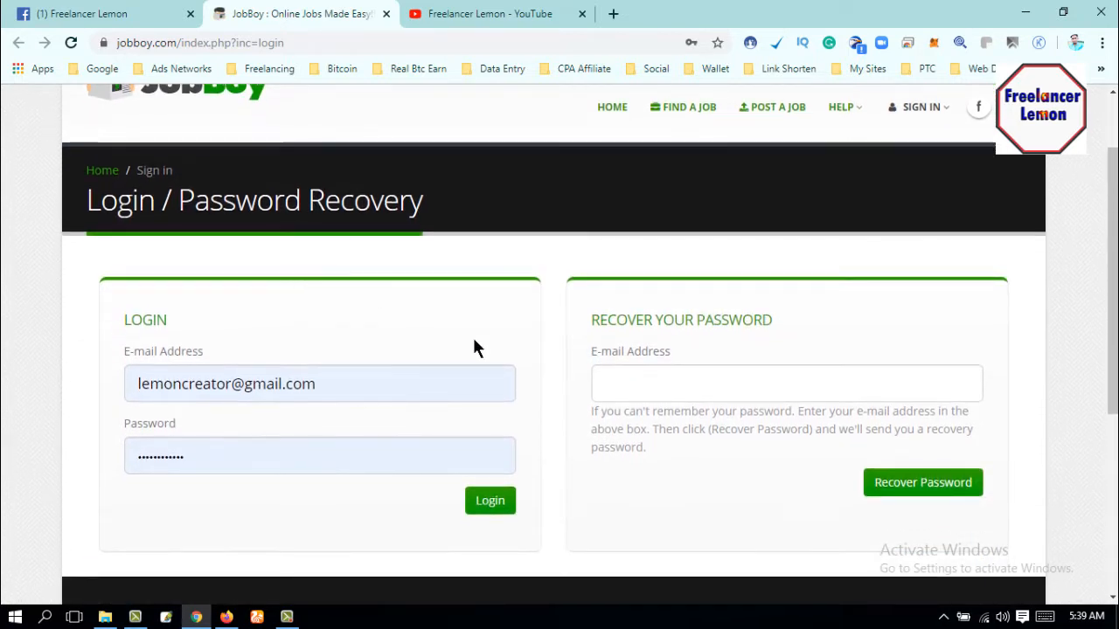
{"action": "scroll", "coordinate": [550, 393], "scroll_direction": "up", "scroll_amount": 1}
{"action": "left_click", "coordinate": [937, 216]}
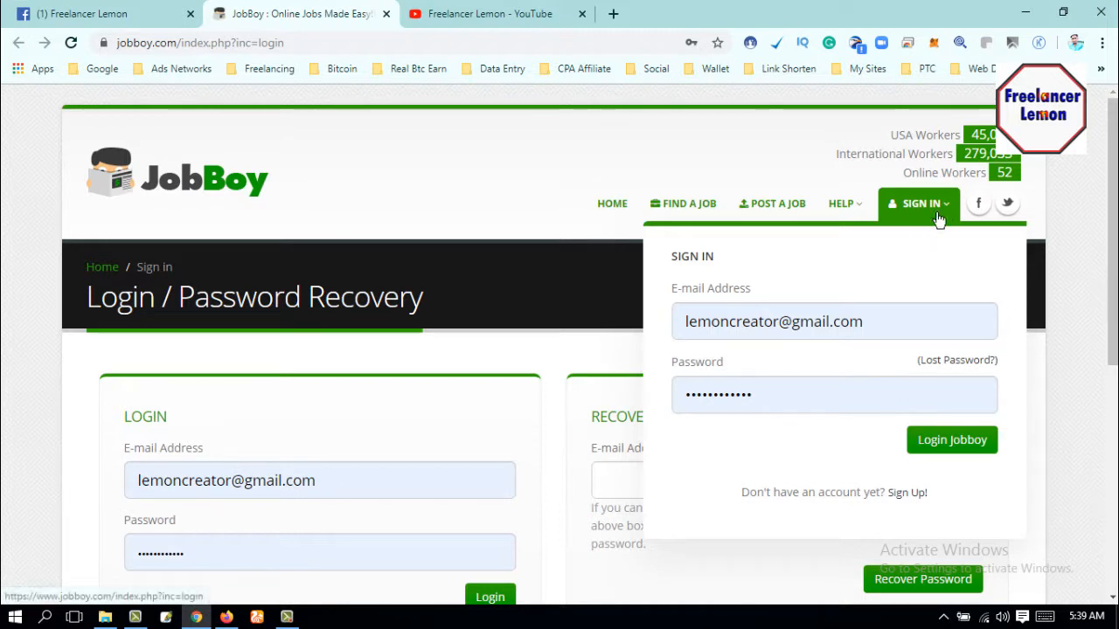
{"action": "left_click", "coordinate": [903, 492]}
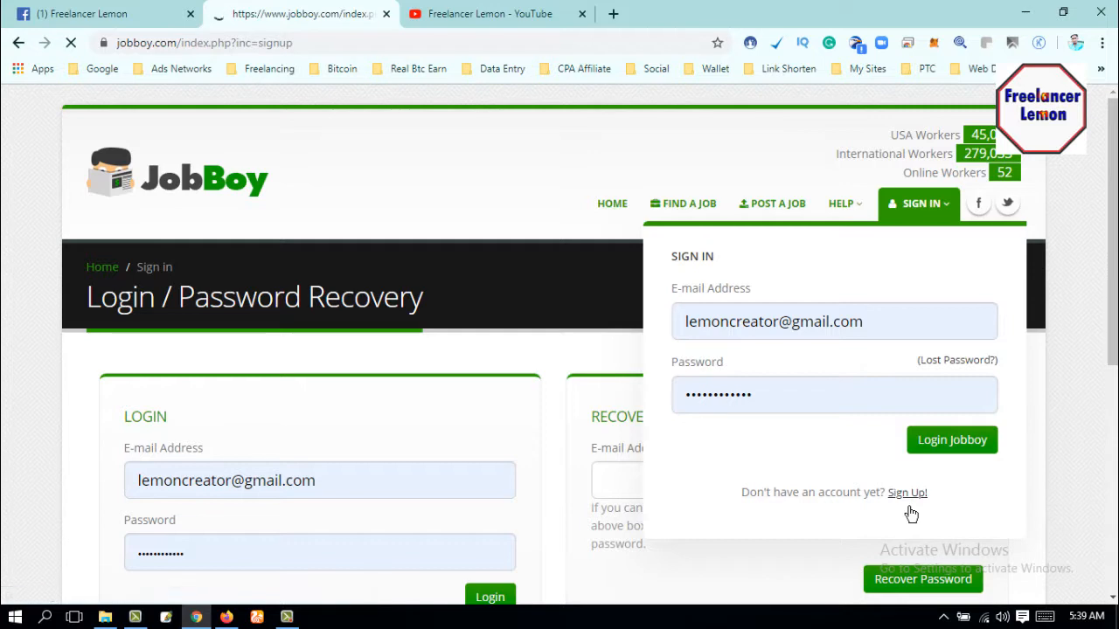
Step: Review the full name, e-mail, password and repeat-password fields of the sign-up form
{"action": "scroll", "coordinate": [559, 375], "scroll_direction": "down", "scroll_amount": 2}
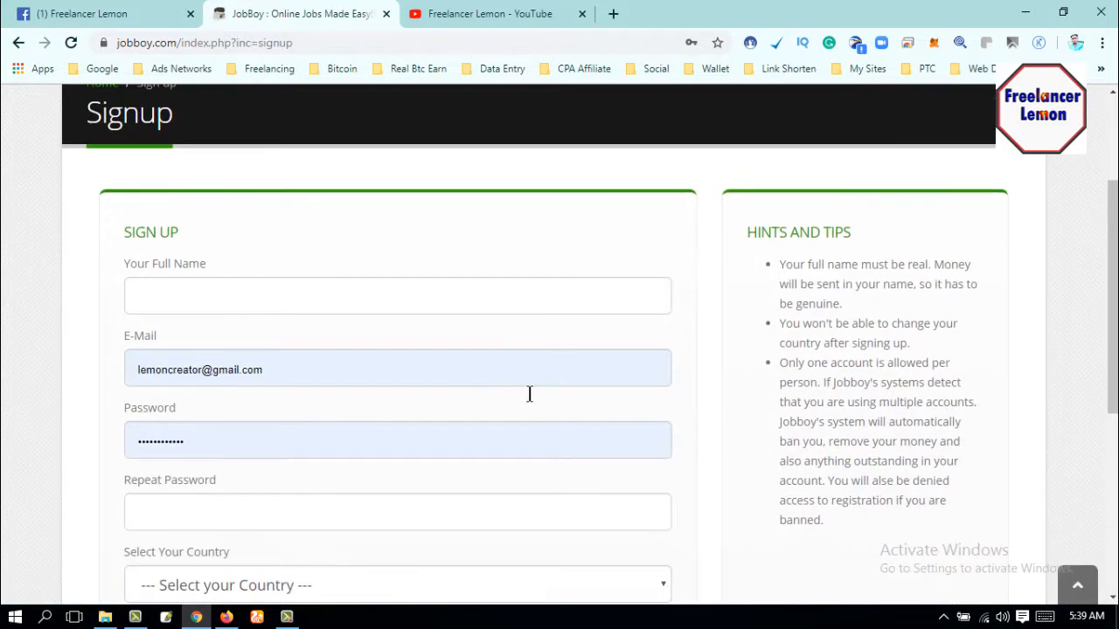
{"action": "left_click", "coordinate": [215, 311]}
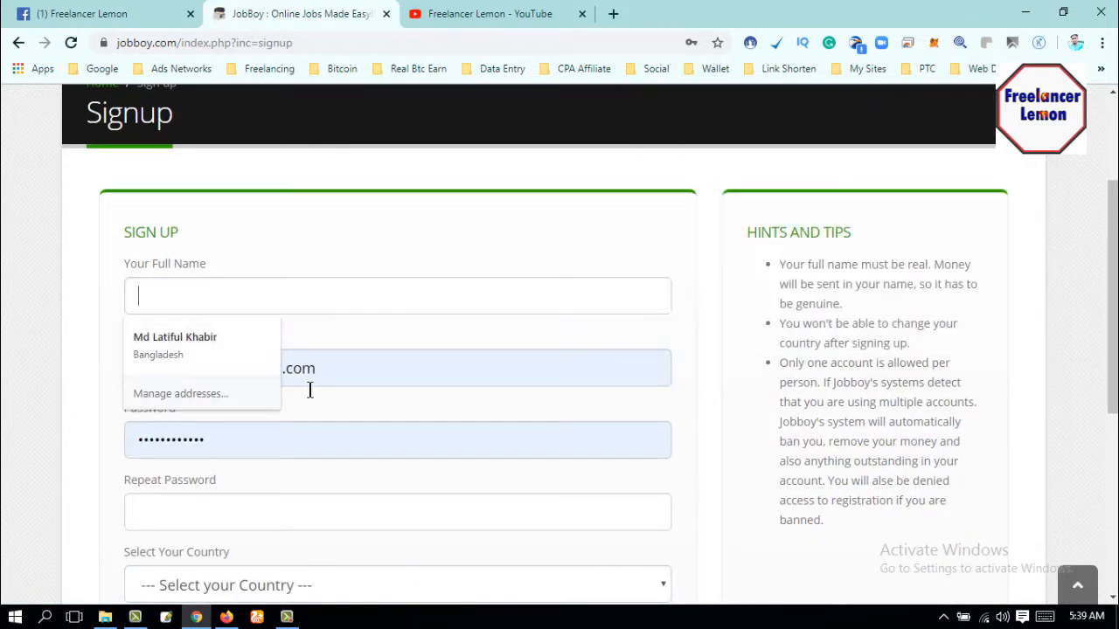
{"action": "left_click", "coordinate": [112, 323]}
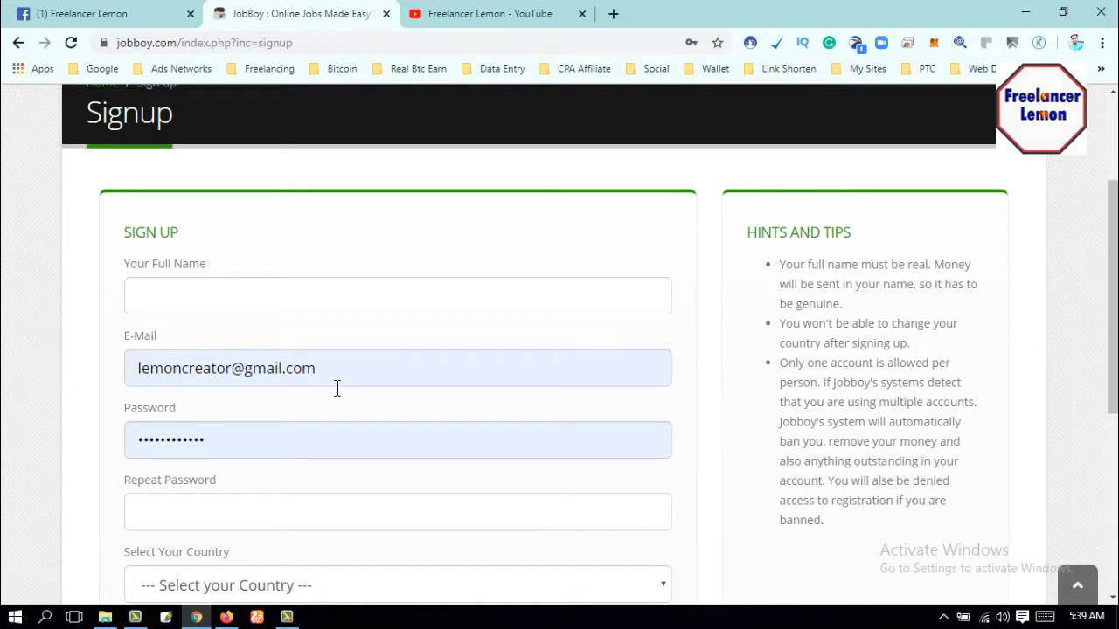
{"action": "left_click", "coordinate": [222, 453]}
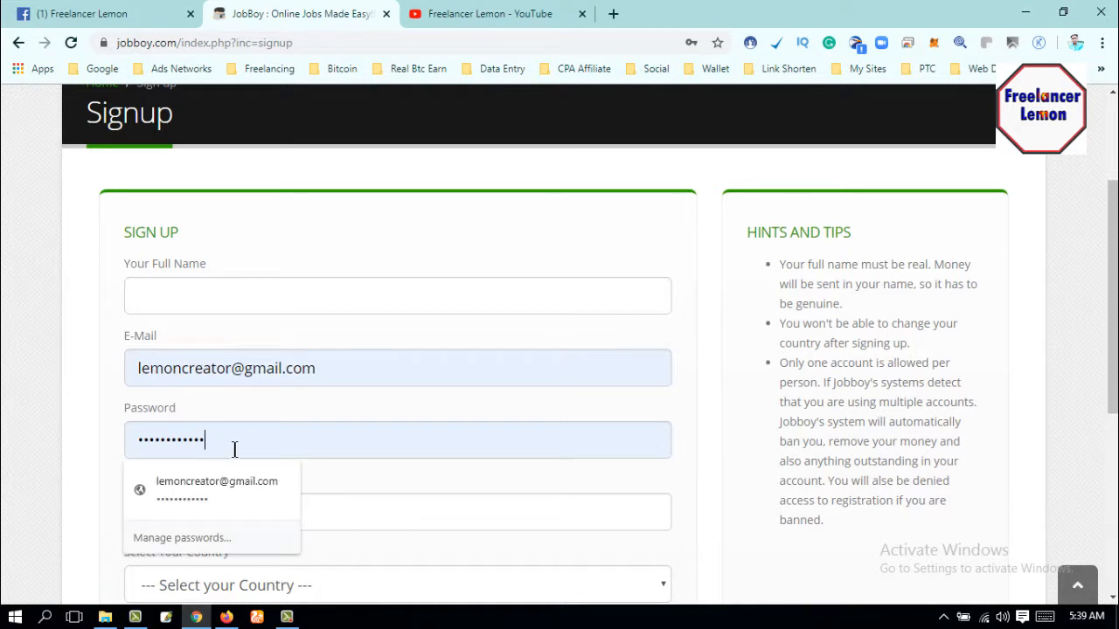
{"action": "left_click", "coordinate": [411, 525]}
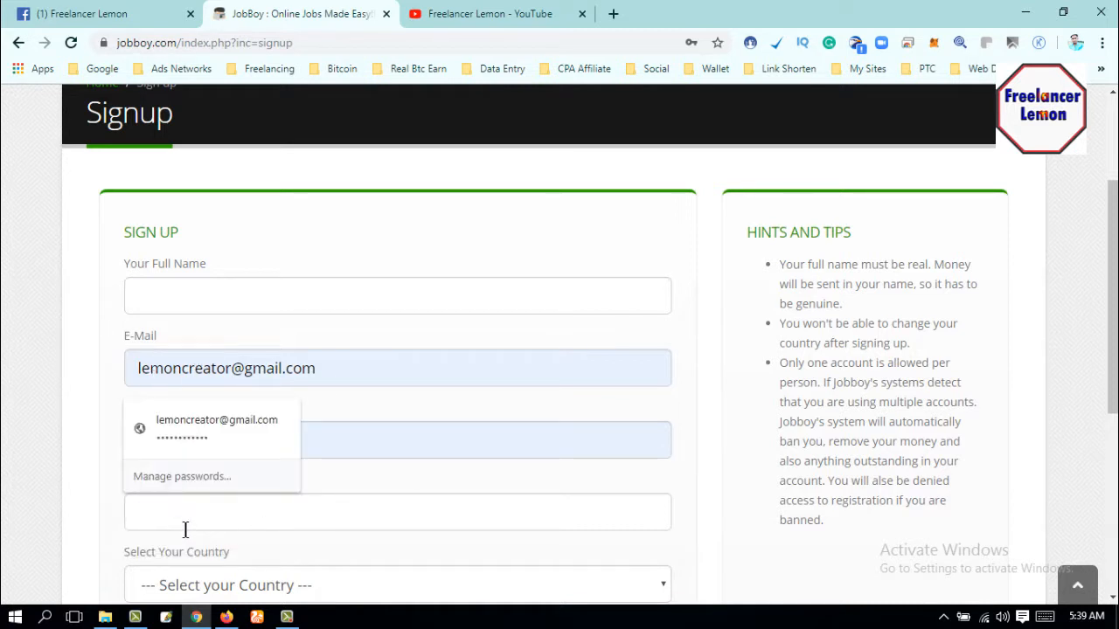
{"action": "scroll", "coordinate": [186, 529], "scroll_direction": "down", "scroll_amount": 2}
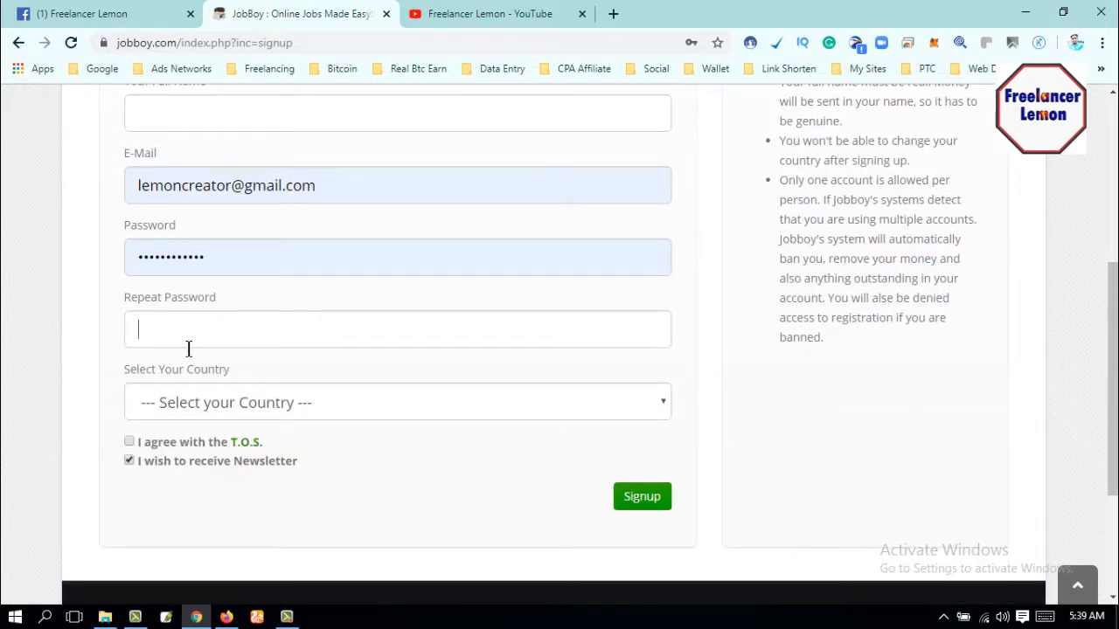
Step: Choose Bangladesh as the country and agree with the T.O.S. in the sign-up form
{"action": "left_click", "coordinate": [313, 411]}
{"action": "scroll", "coordinate": [242, 372], "scroll_direction": "down", "scroll_amount": 3}
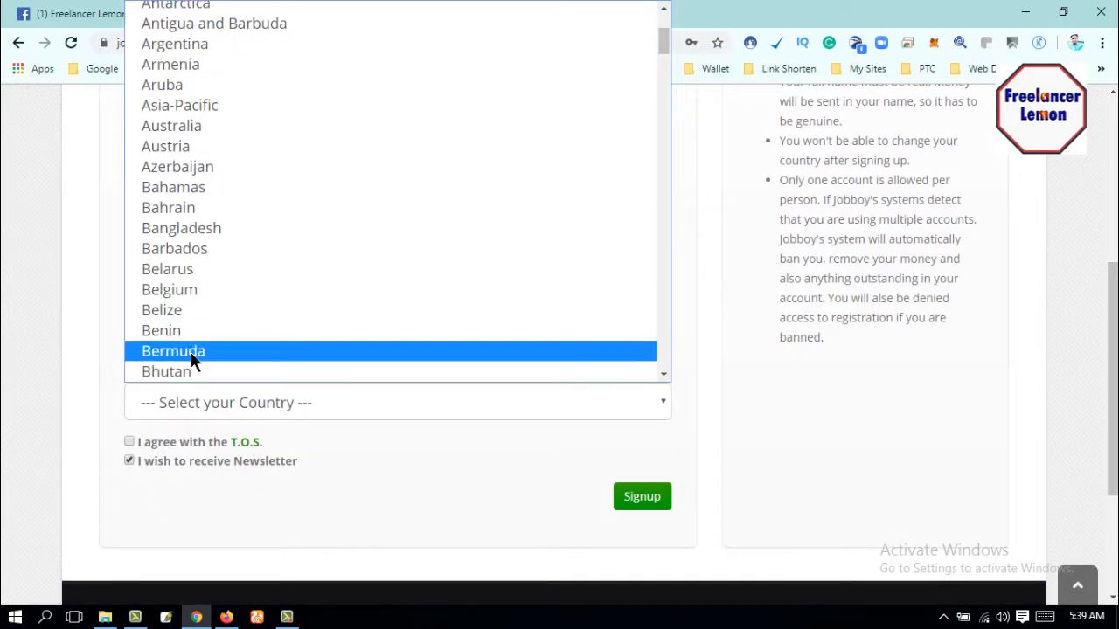
{"action": "left_click", "coordinate": [214, 231]}
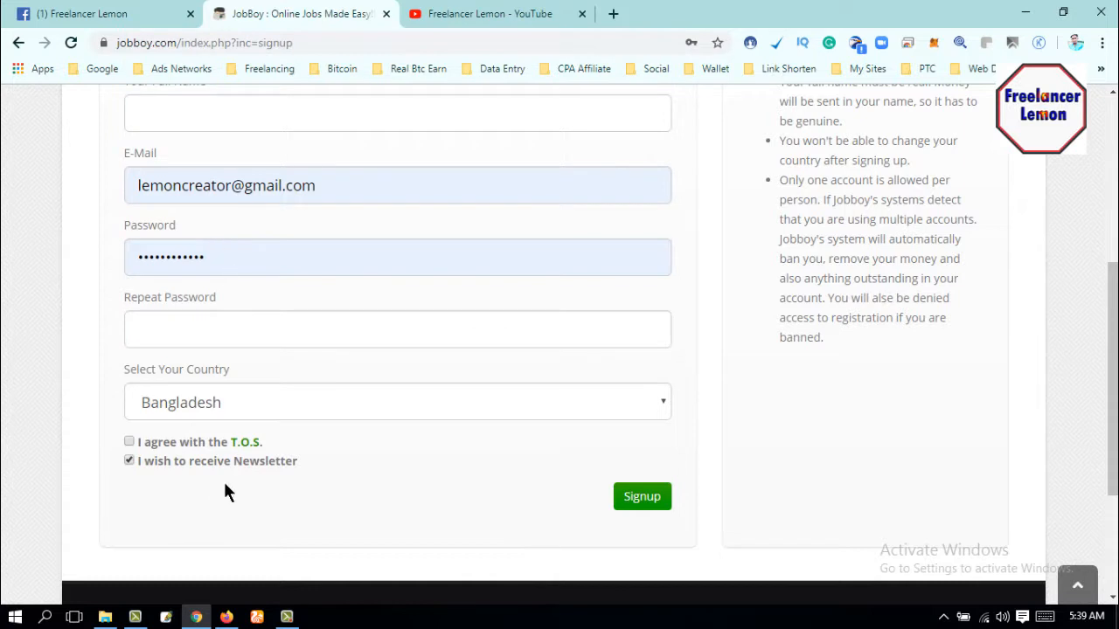
{"action": "left_click", "coordinate": [160, 456]}
{"action": "left_click", "coordinate": [129, 442]}
{"action": "left_click", "coordinate": [183, 187]}
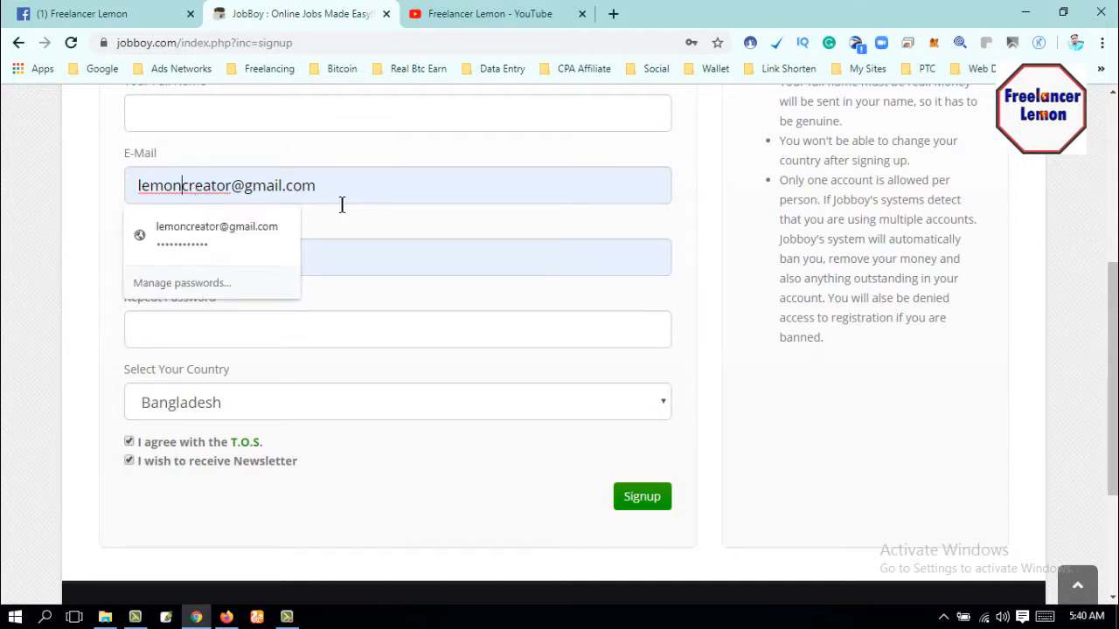
{"action": "left_click_drag", "start_coordinate": [315, 186], "coordinate": [145, 199]}
{"action": "left_click", "coordinate": [708, 299]}
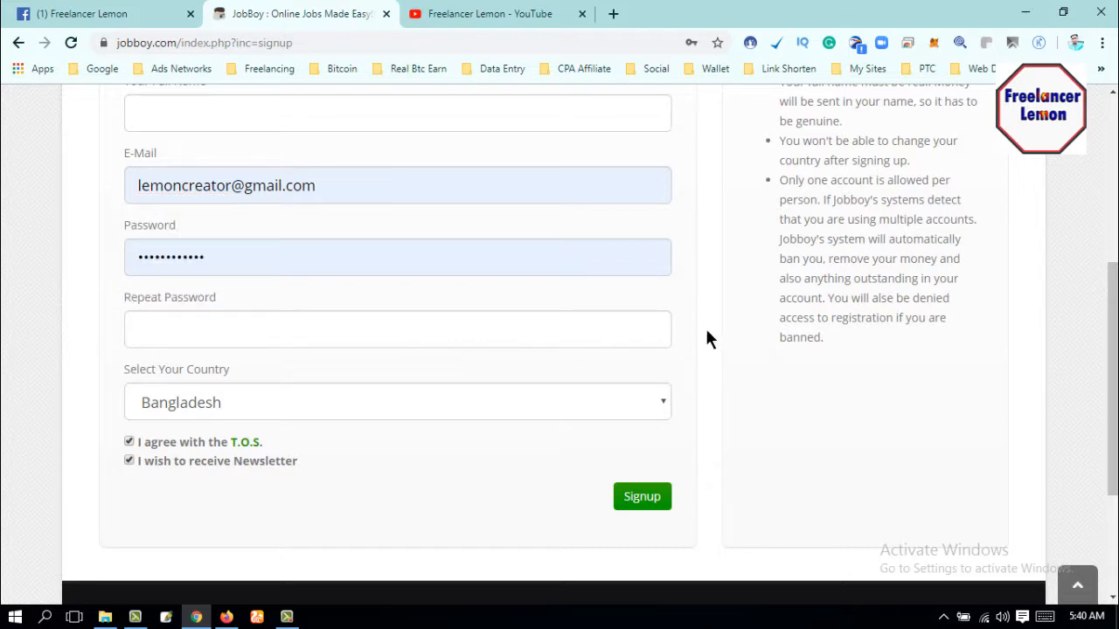
Step: Log in to the existing JobBoy account with the prefilled credentials, reloading the page and resubmitting the login form
{"action": "scroll", "coordinate": [705, 326], "scroll_direction": "up", "scroll_amount": 5}
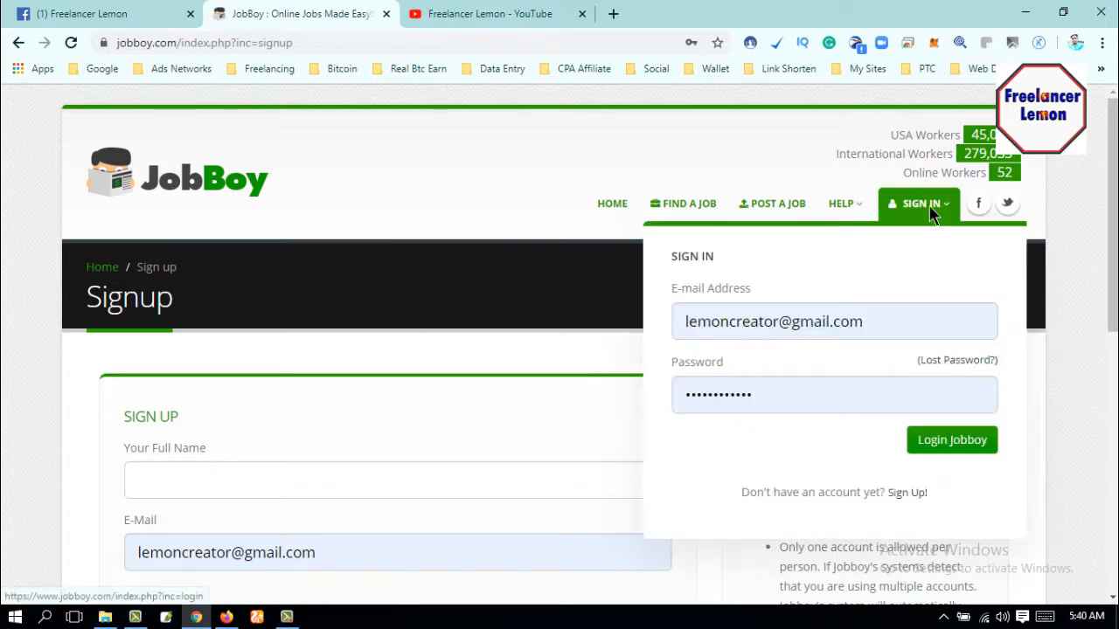
{"action": "left_click", "coordinate": [936, 215]}
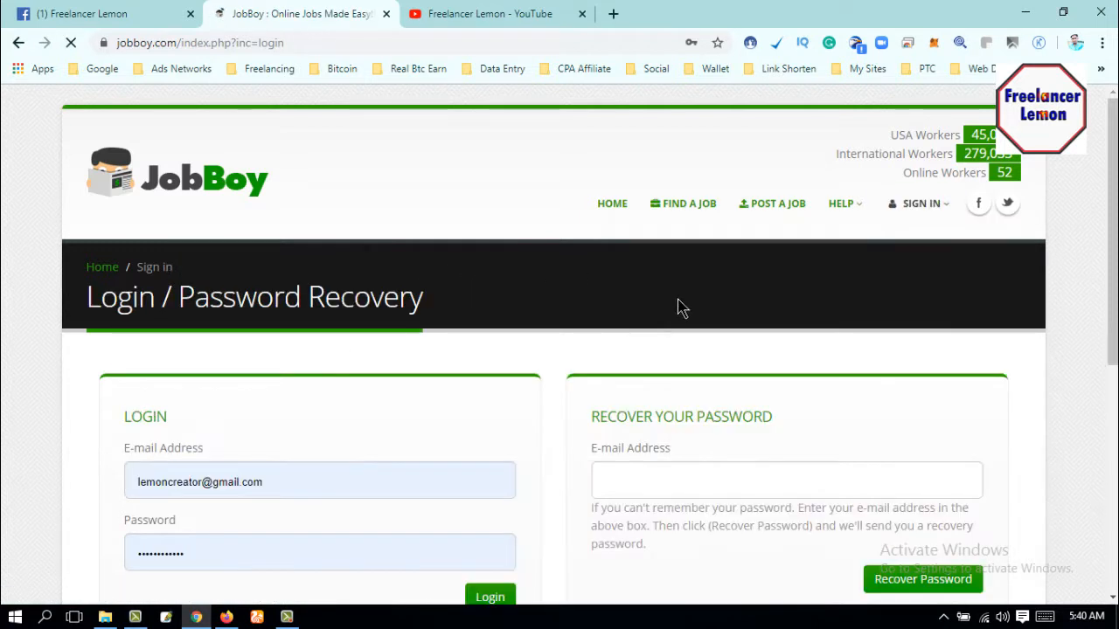
{"action": "scroll", "coordinate": [182, 469], "scroll_direction": "down", "scroll_amount": 2}
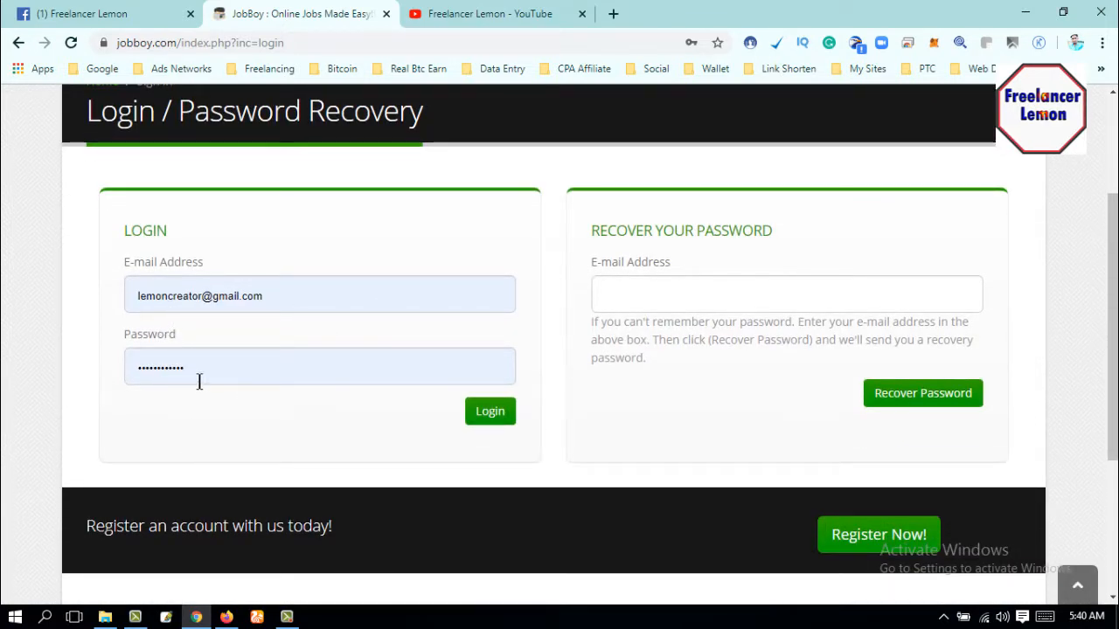
{"action": "left_click", "coordinate": [501, 432]}
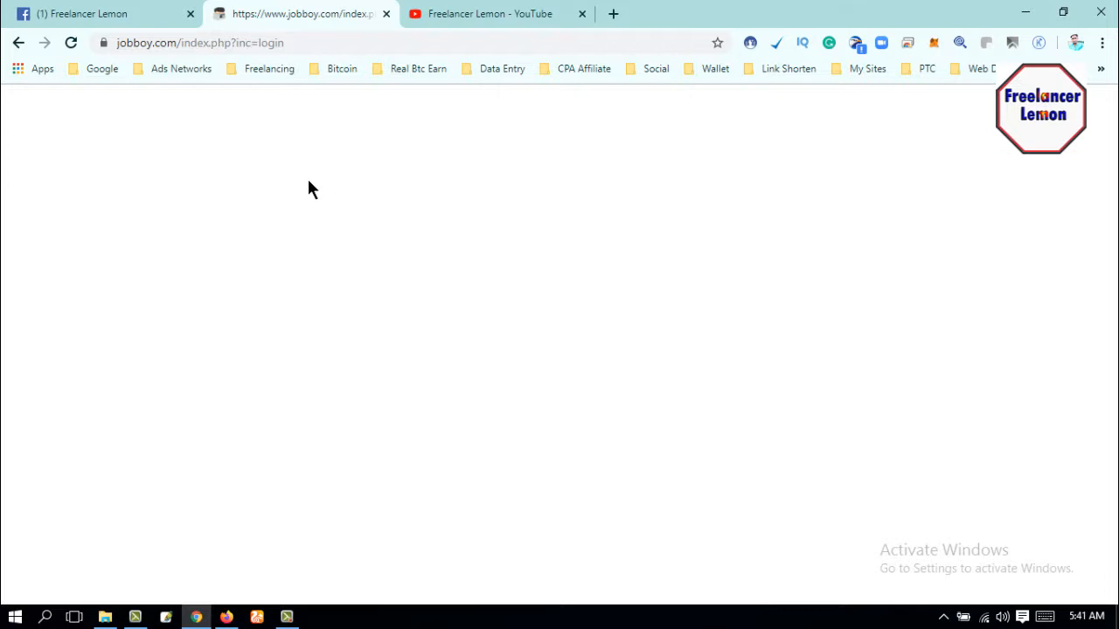
{"action": "right_click", "coordinate": [514, 249]}
{"action": "left_click", "coordinate": [563, 287]}
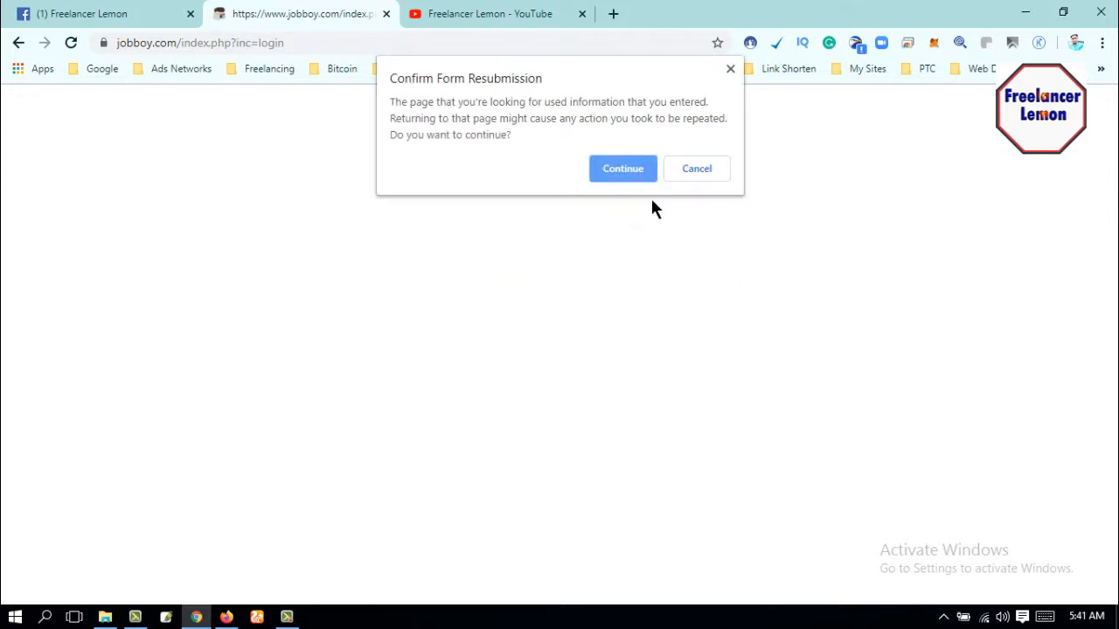
{"action": "left_click", "coordinate": [595, 166]}
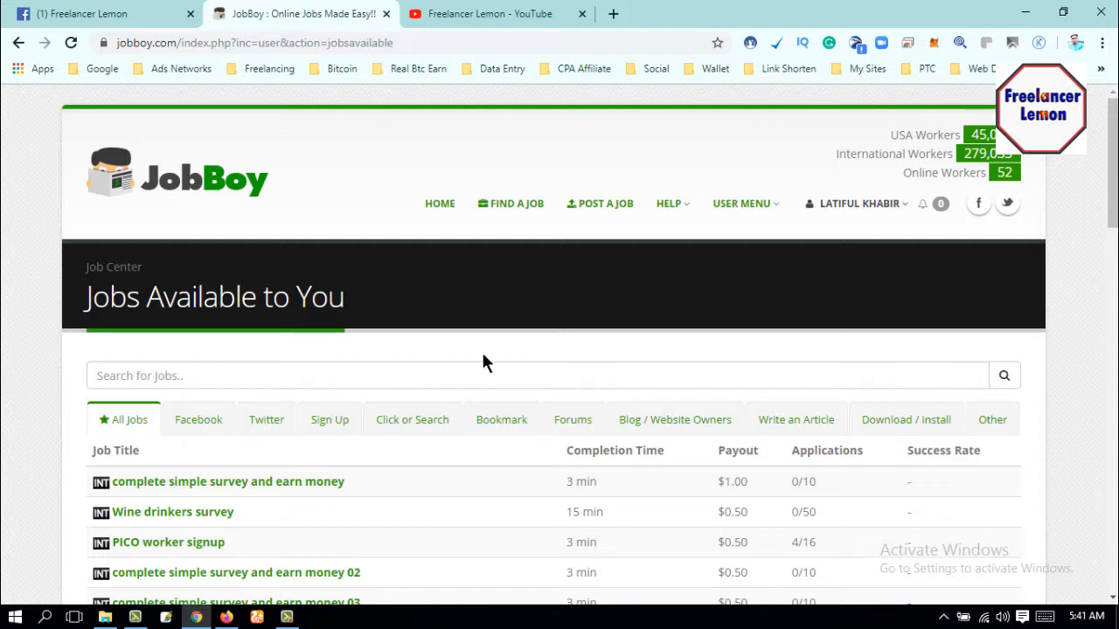
Step: Examine the help options, the user menu entries and the account details in the JobBoy site navigation
{"action": "left_click", "coordinate": [924, 210]}
{"action": "left_click", "coordinate": [756, 207]}
{"action": "left_click", "coordinate": [915, 213]}
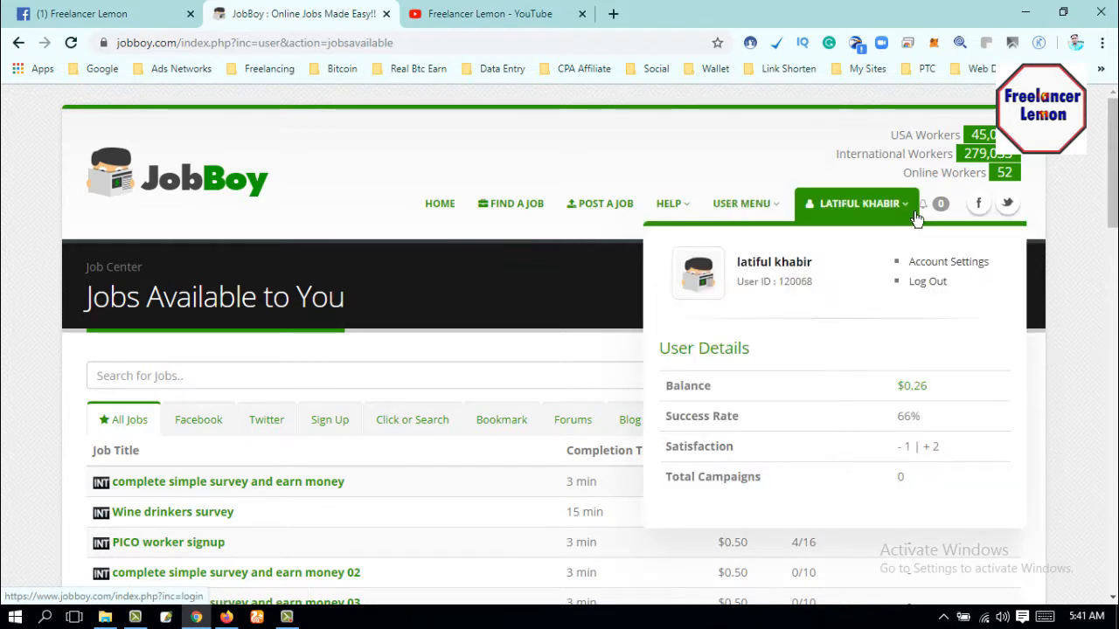
{"action": "mouse_move", "coordinate": [669, 219]}
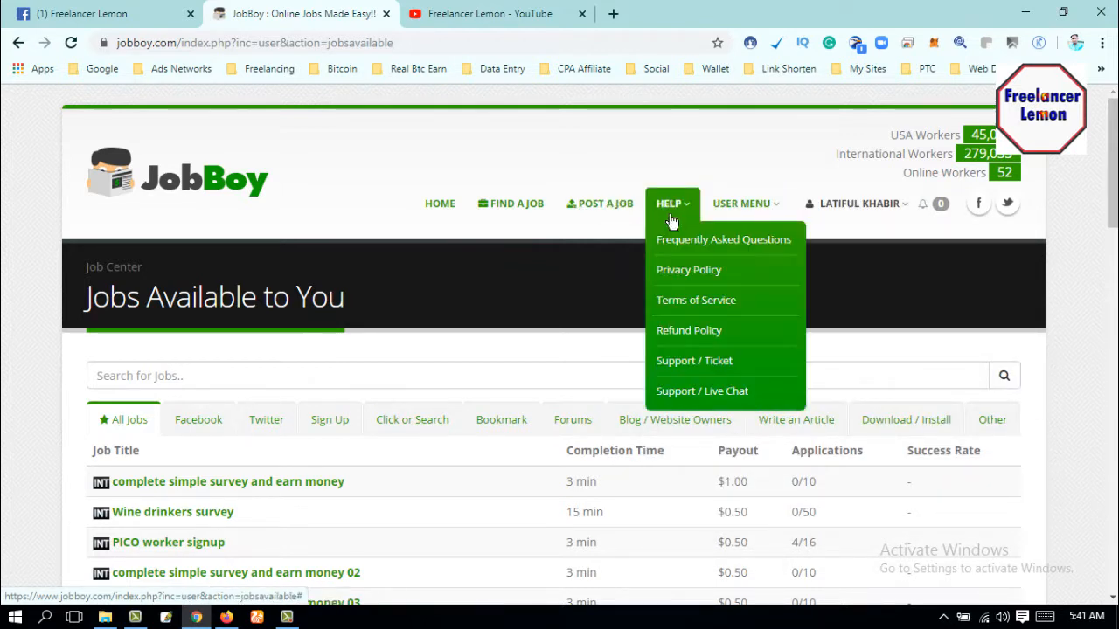
{"action": "mouse_move", "coordinate": [771, 222]}
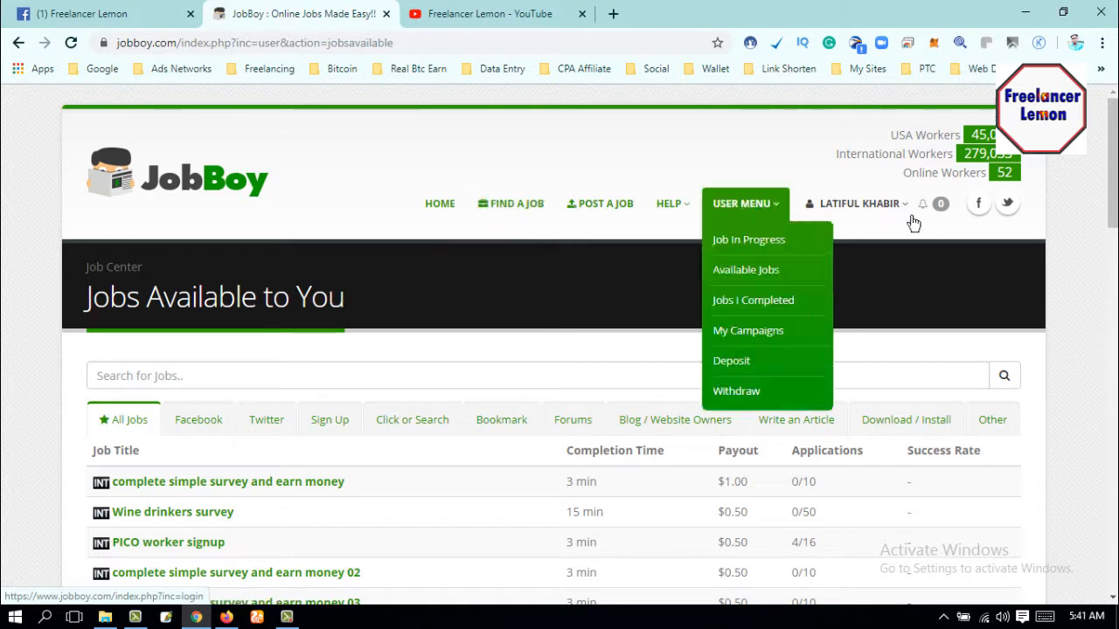
{"action": "mouse_move", "coordinate": [887, 216]}
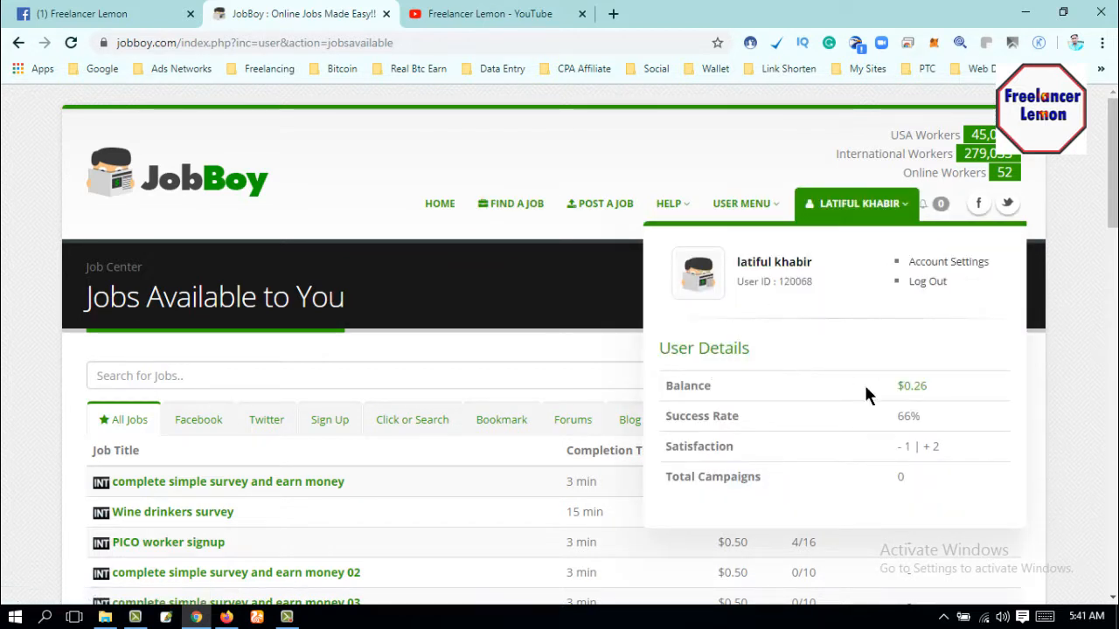
Step: Open the JobBoy account settings and review the personal and address fields
{"action": "left_click", "coordinate": [889, 219]}
{"action": "left_click", "coordinate": [942, 266]}
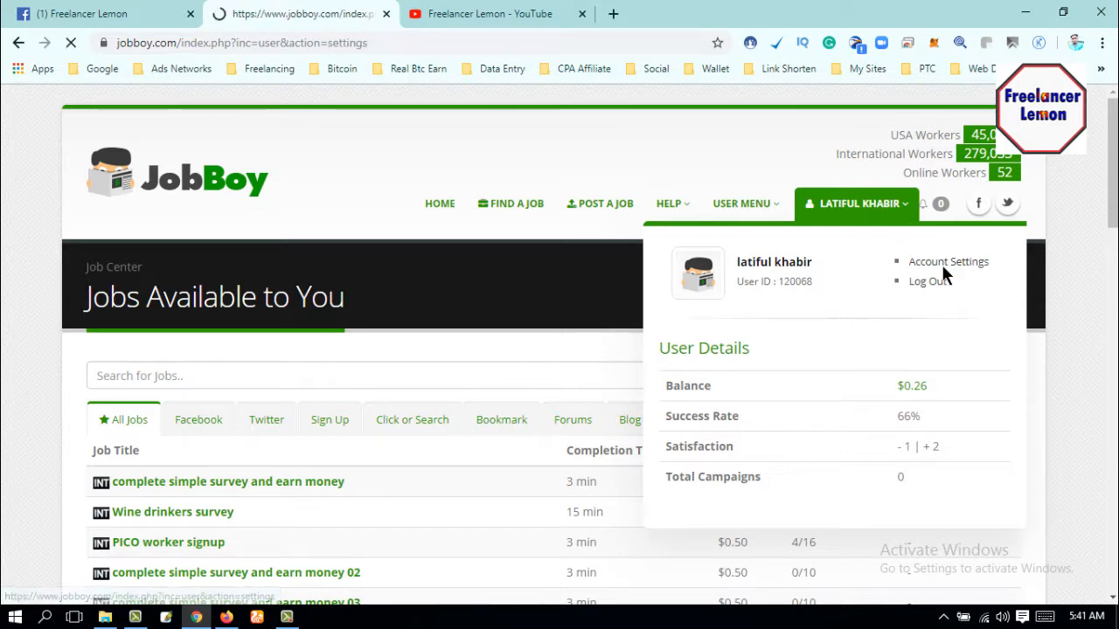
{"action": "scroll", "coordinate": [355, 394], "scroll_direction": "down", "scroll_amount": 2}
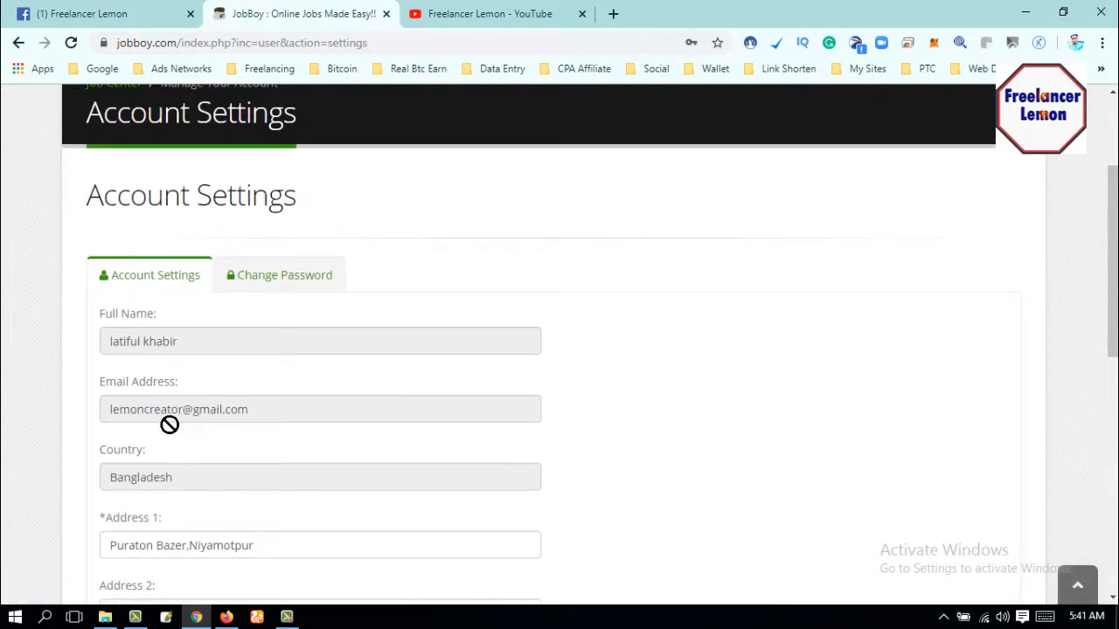
{"action": "scroll", "coordinate": [131, 432], "scroll_direction": "down", "scroll_amount": 1}
{"action": "scroll", "coordinate": [166, 432], "scroll_direction": "down", "scroll_amount": 1}
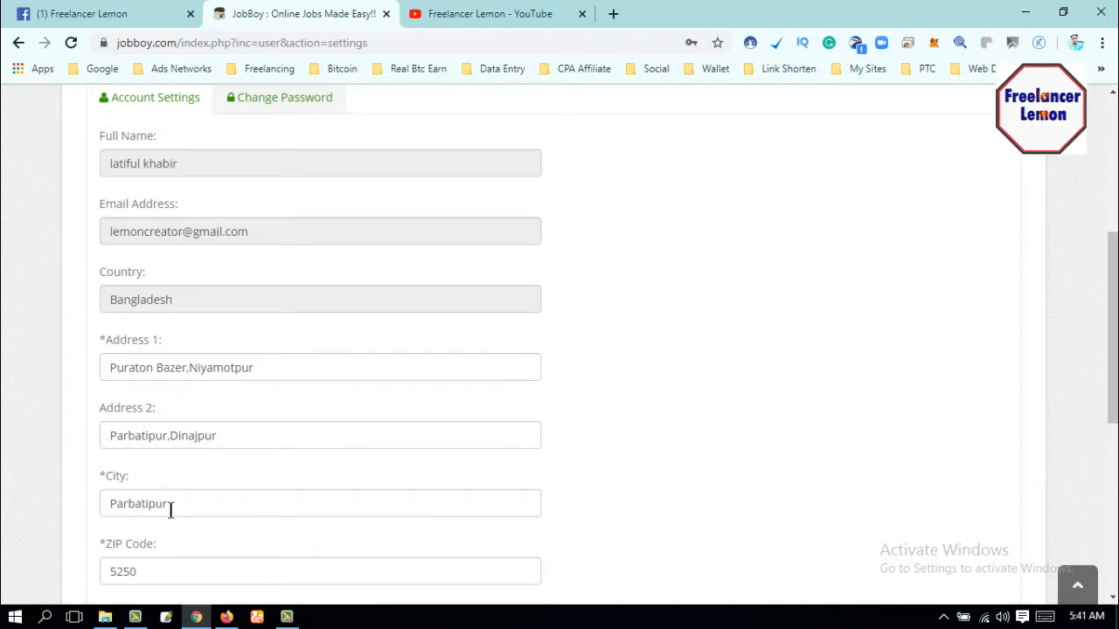
Step: Review the remaining address fields and the newsletter and system mail options in the account settings
{"action": "scroll", "coordinate": [145, 498], "scroll_direction": "down", "scroll_amount": 1}
{"action": "scroll", "coordinate": [156, 498], "scroll_direction": "down", "scroll_amount": 1}
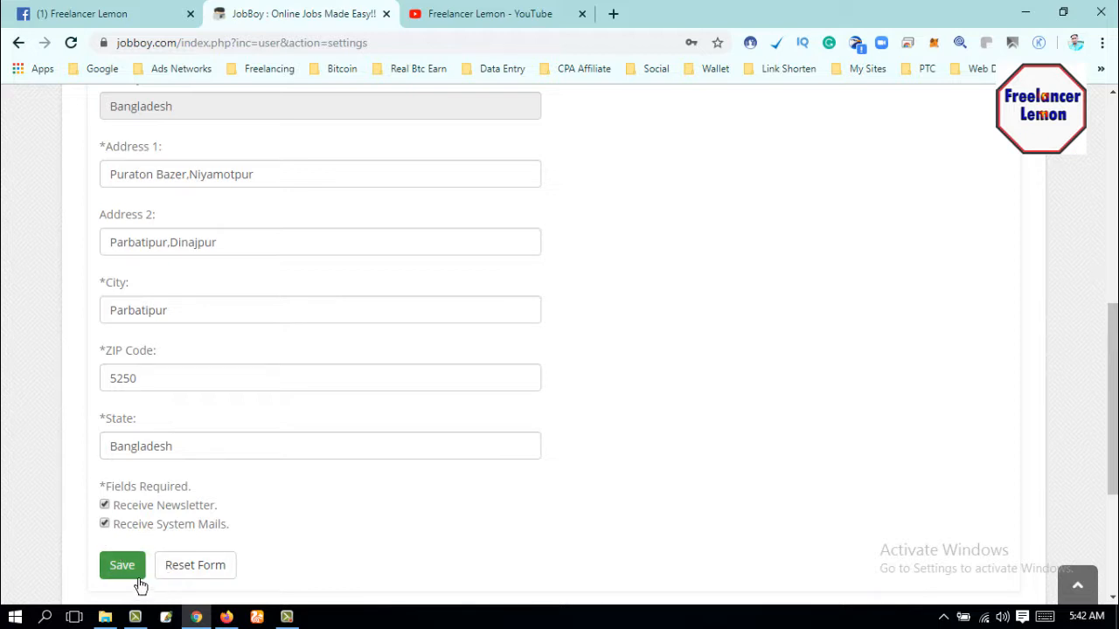
{"action": "scroll", "coordinate": [228, 559], "scroll_direction": "up", "scroll_amount": 6}
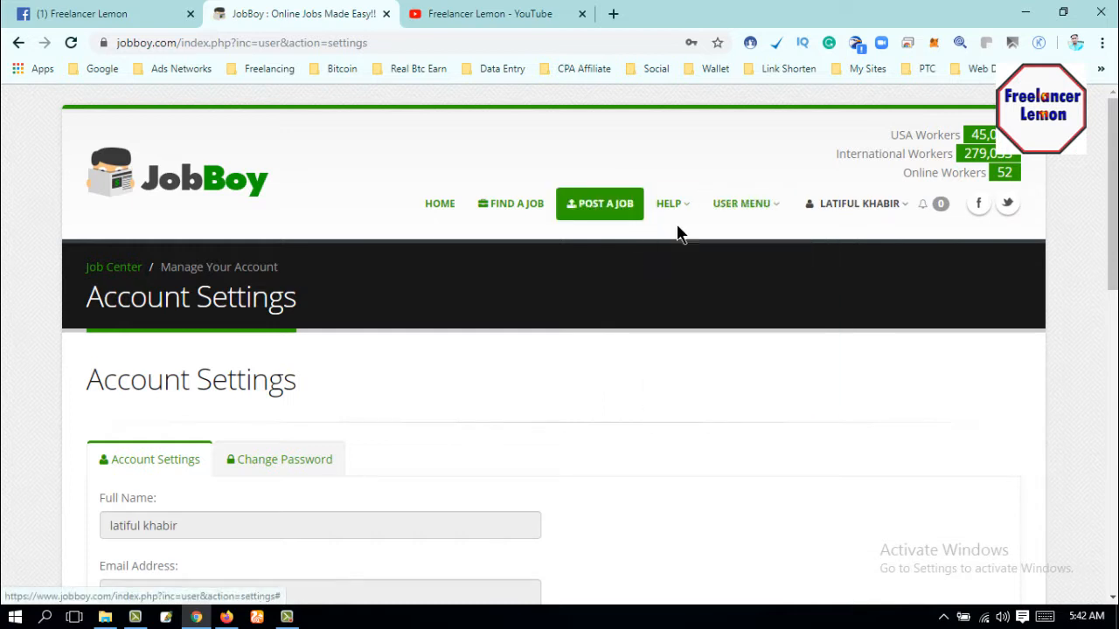
Step: Open the list of available jobs, show all jobs, and examine their titles, completion times, payouts, applications and success rates
{"action": "left_click", "coordinate": [511, 214]}
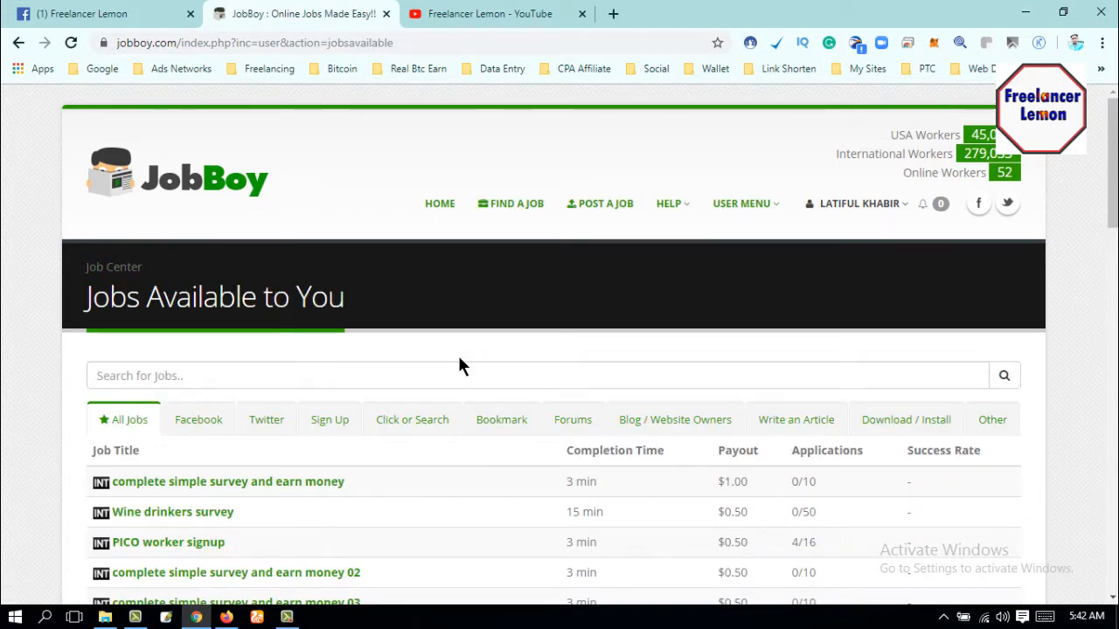
{"action": "scroll", "coordinate": [166, 429], "scroll_direction": "down", "scroll_amount": 1}
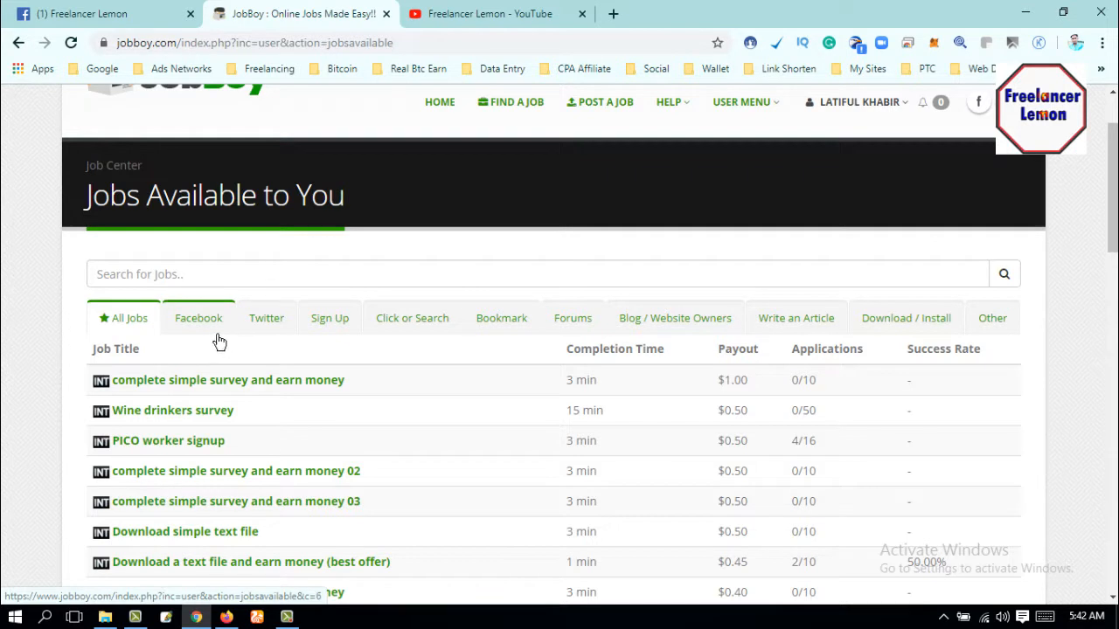
{"action": "left_click", "coordinate": [123, 320]}
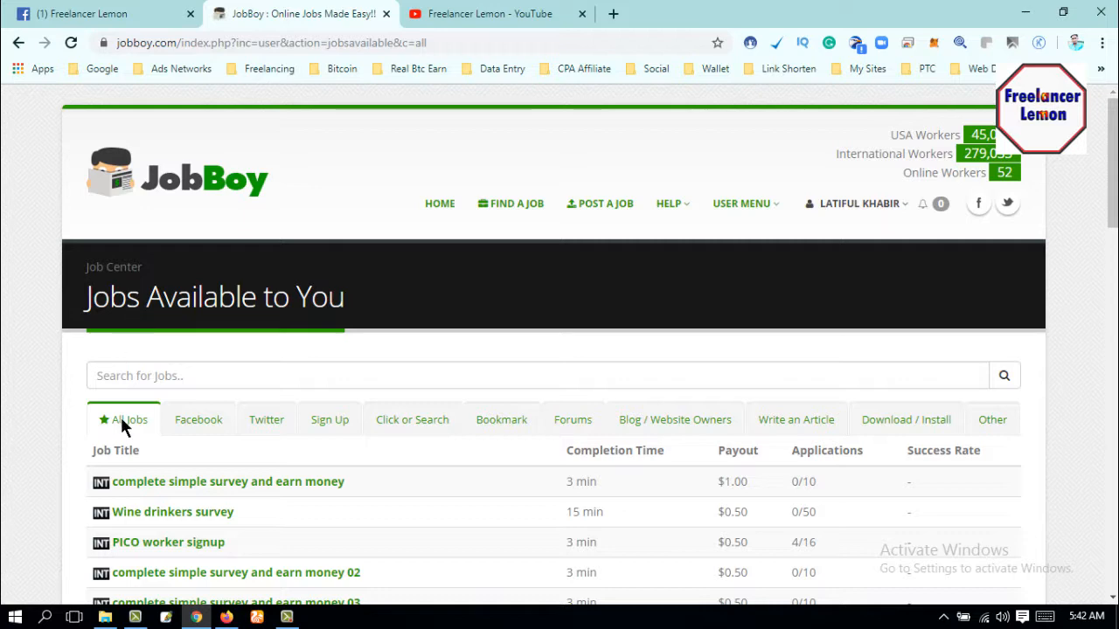
{"action": "scroll", "coordinate": [153, 453], "scroll_direction": "down", "scroll_amount": 1}
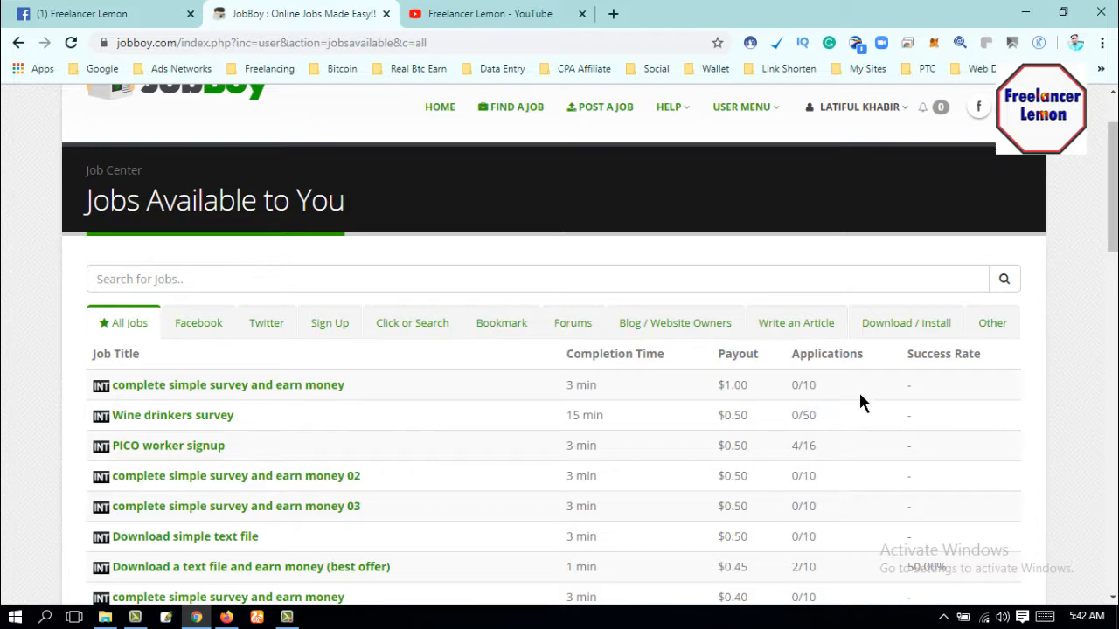
{"action": "scroll", "coordinate": [927, 398], "scroll_direction": "down", "scroll_amount": 1}
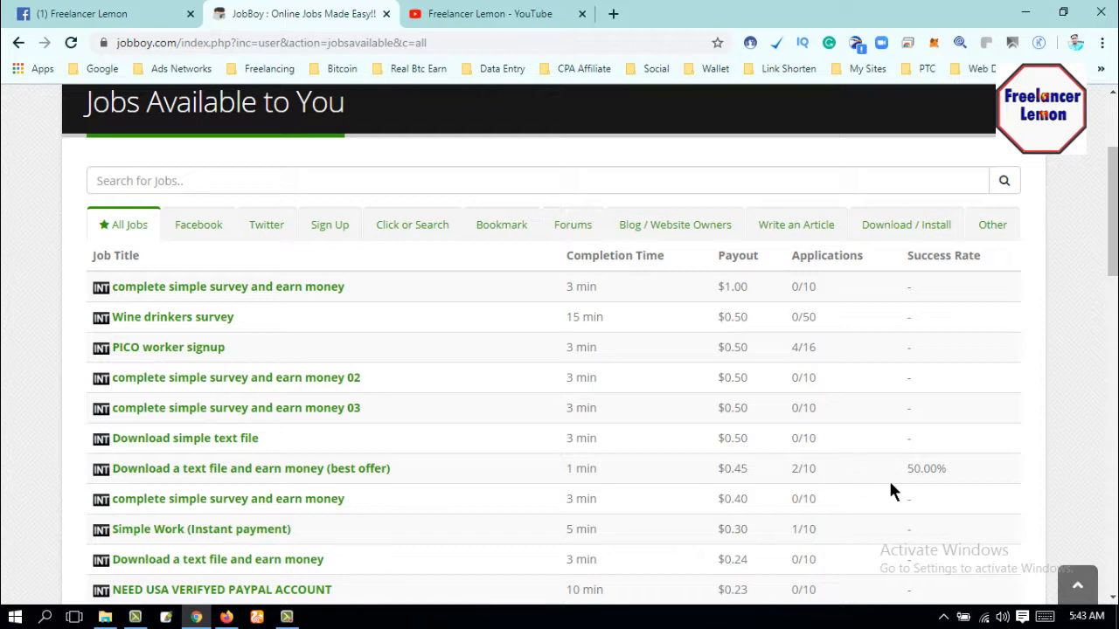
{"action": "scroll", "coordinate": [926, 485], "scroll_direction": "down", "scroll_amount": 2}
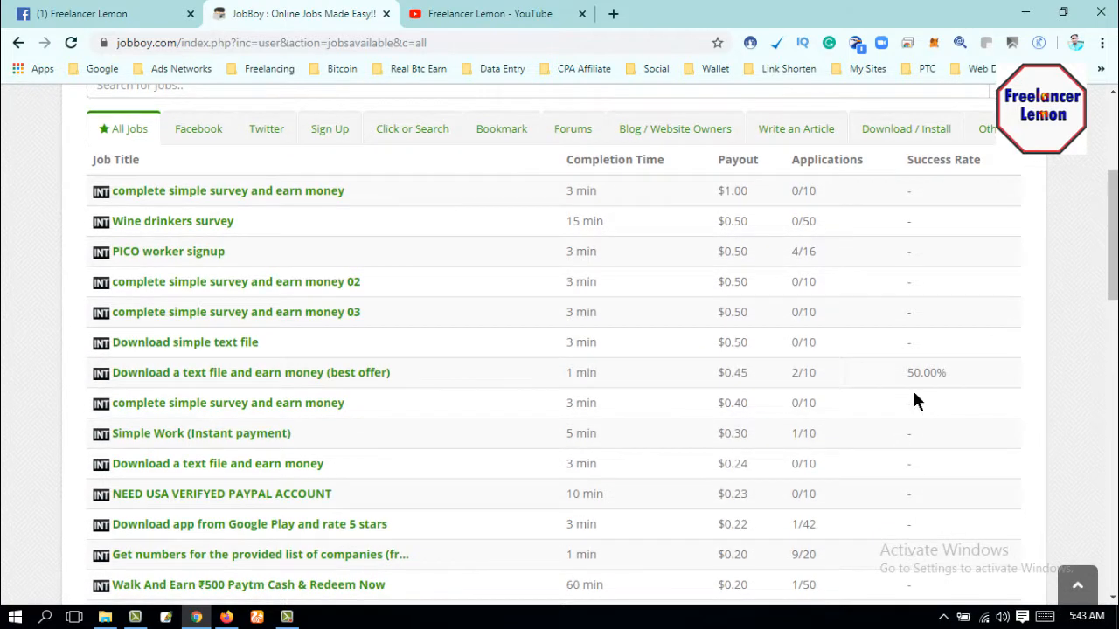
{"action": "scroll", "coordinate": [384, 380], "scroll_direction": "down", "scroll_amount": 2}
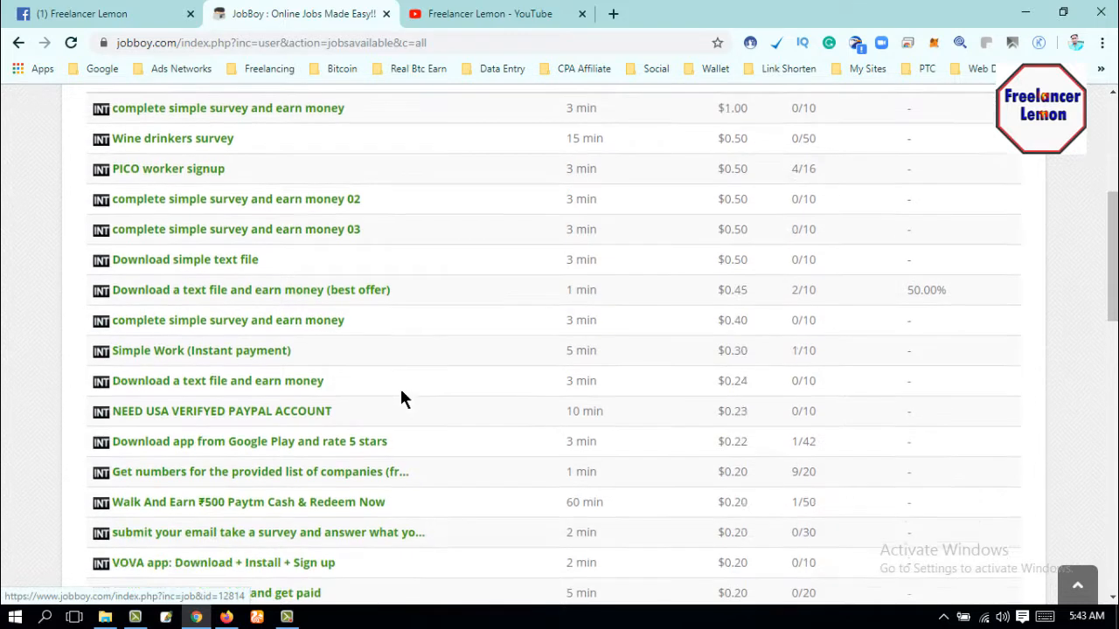
{"action": "scroll", "coordinate": [770, 399], "scroll_direction": "down", "scroll_amount": 6}
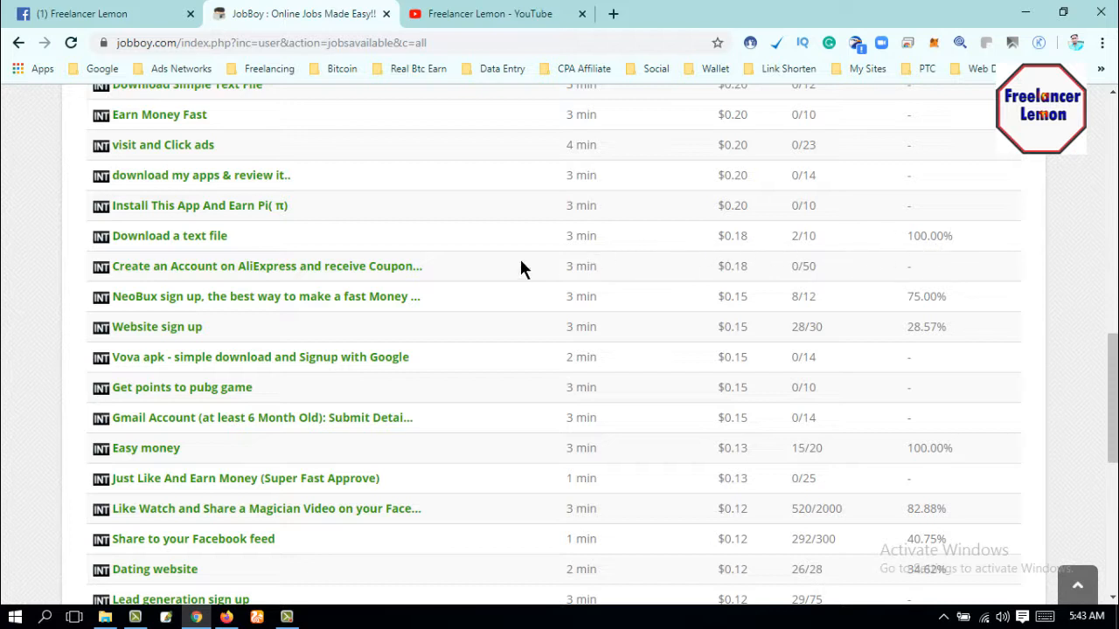
Step: Open the "Download a text file" job and read its payout, description, proof requirement and worker availability
{"action": "left_click", "coordinate": [202, 237]}
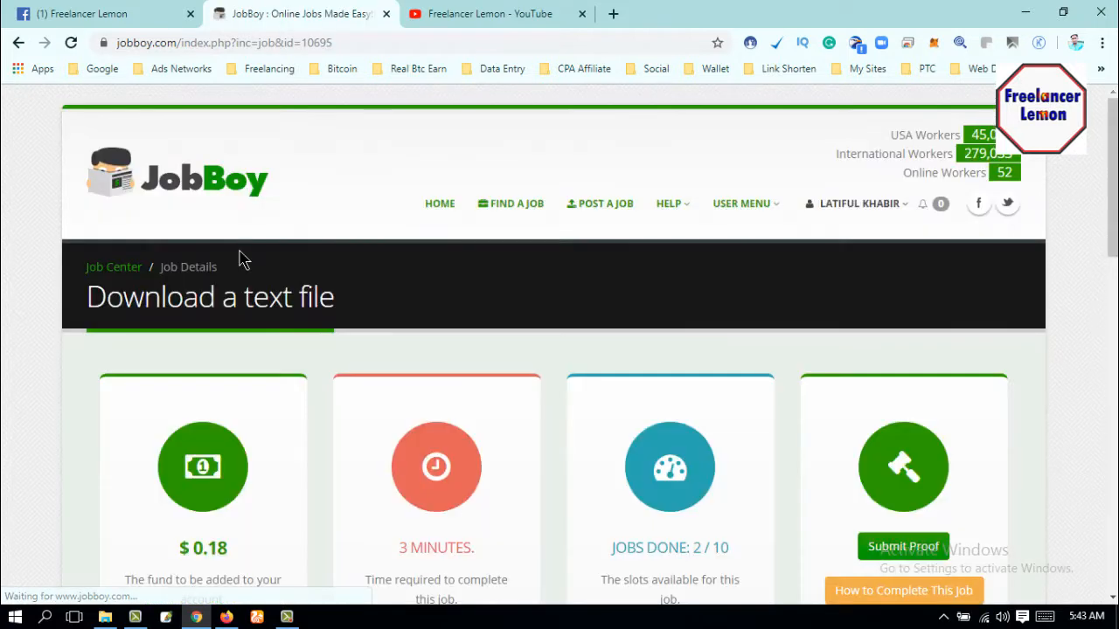
{"action": "scroll", "coordinate": [350, 308], "scroll_direction": "down", "scroll_amount": 3}
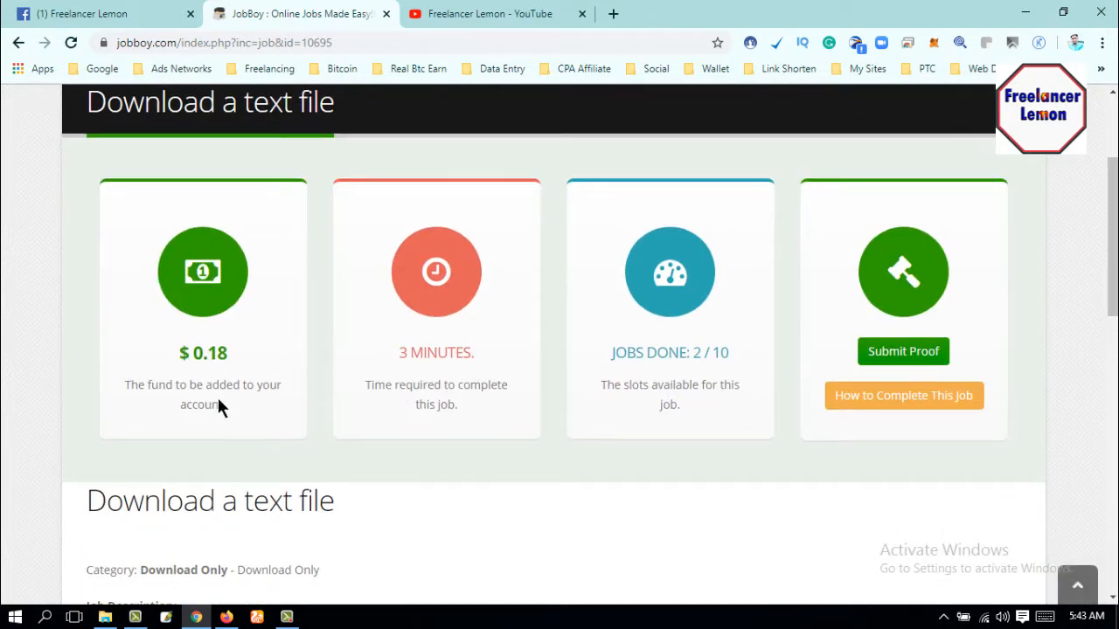
{"action": "scroll", "coordinate": [214, 389], "scroll_direction": "down", "scroll_amount": 2}
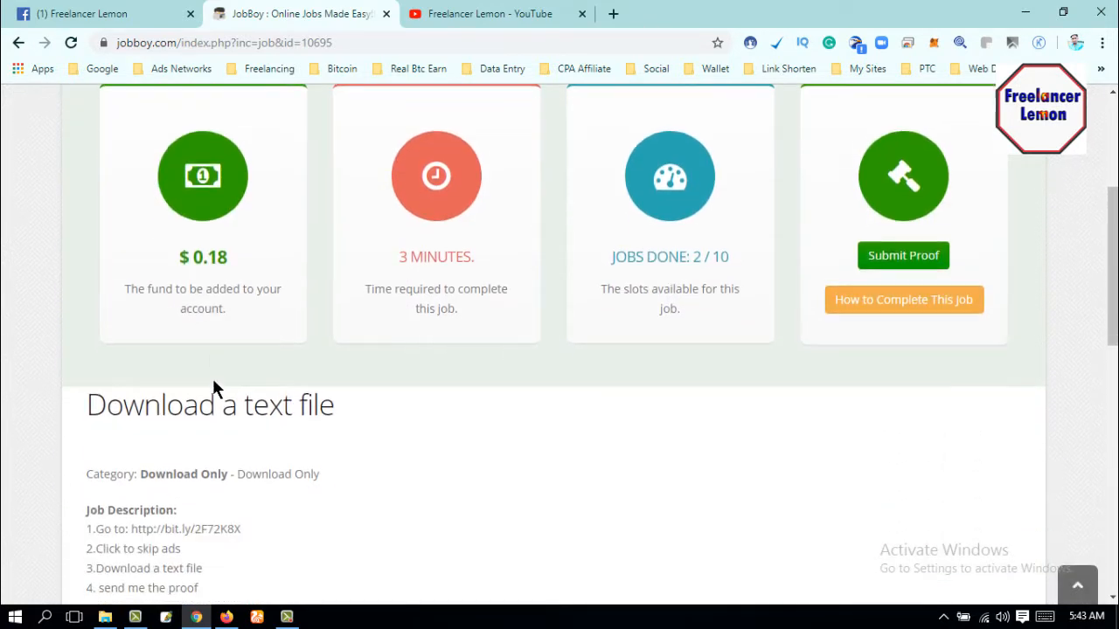
{"action": "scroll", "coordinate": [226, 372], "scroll_direction": "down", "scroll_amount": 2}
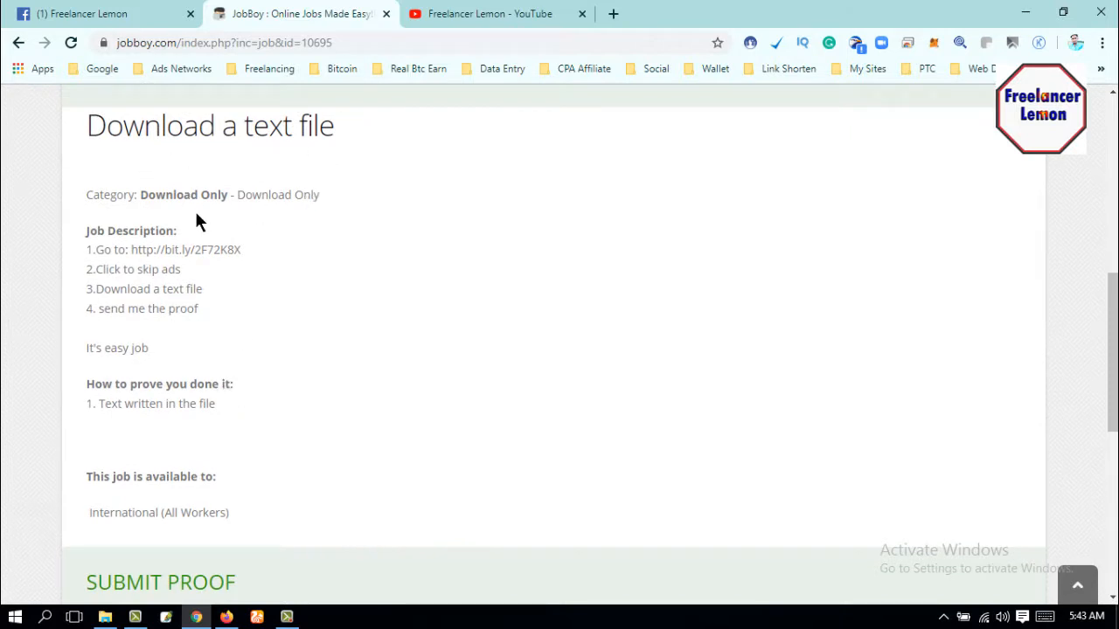
{"action": "left_click_drag", "start_coordinate": [81, 238], "coordinate": [187, 243]}
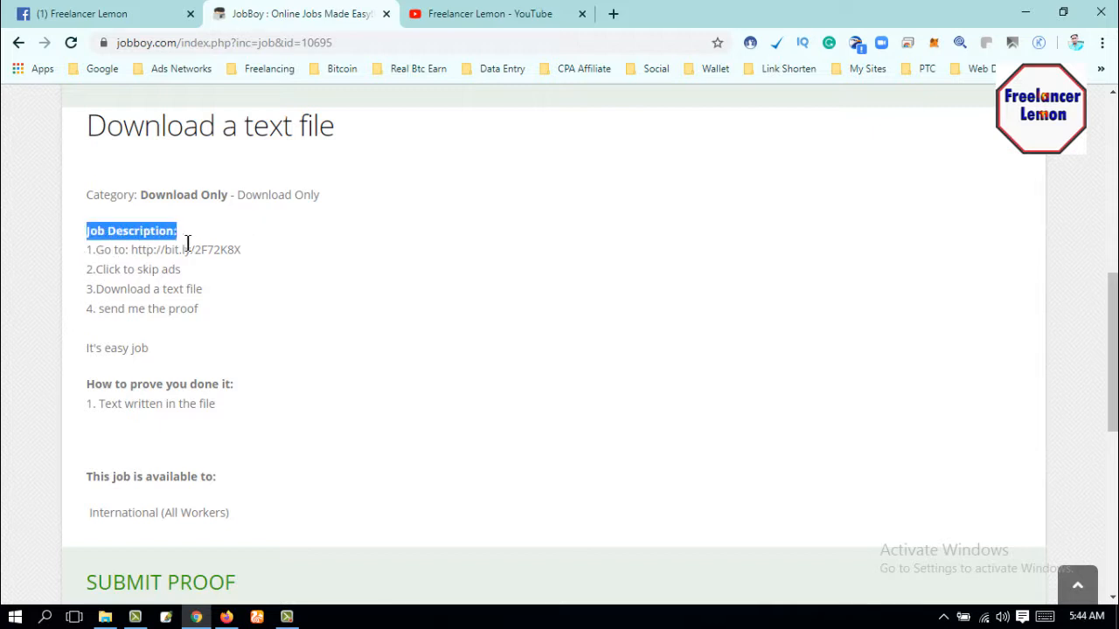
{"action": "left_click", "coordinate": [290, 266]}
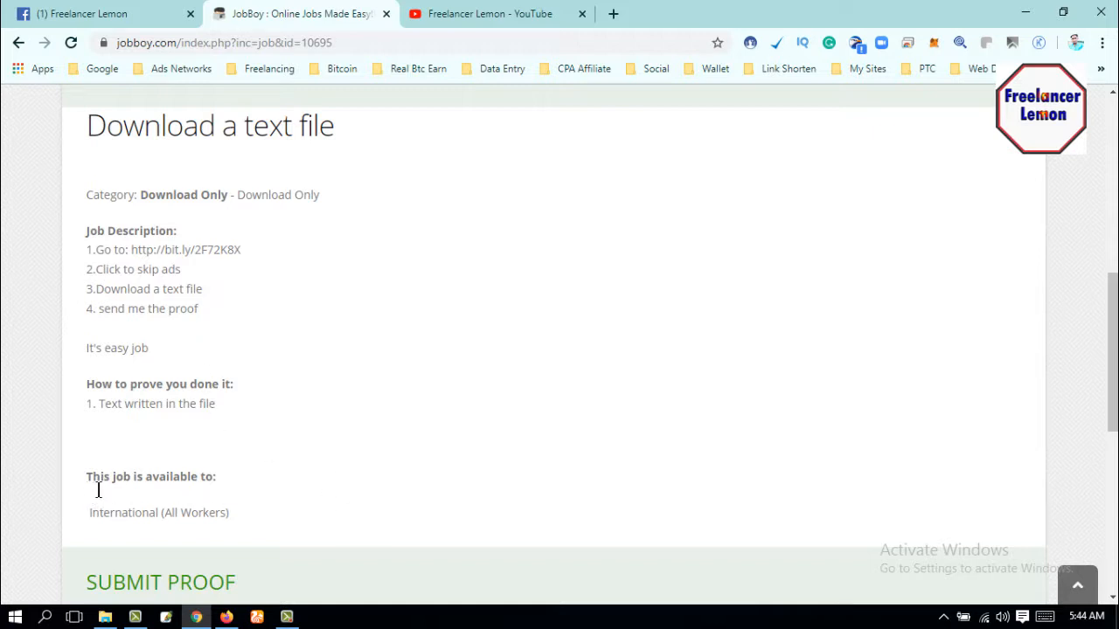
{"action": "left_click_drag", "start_coordinate": [85, 481], "coordinate": [239, 495]}
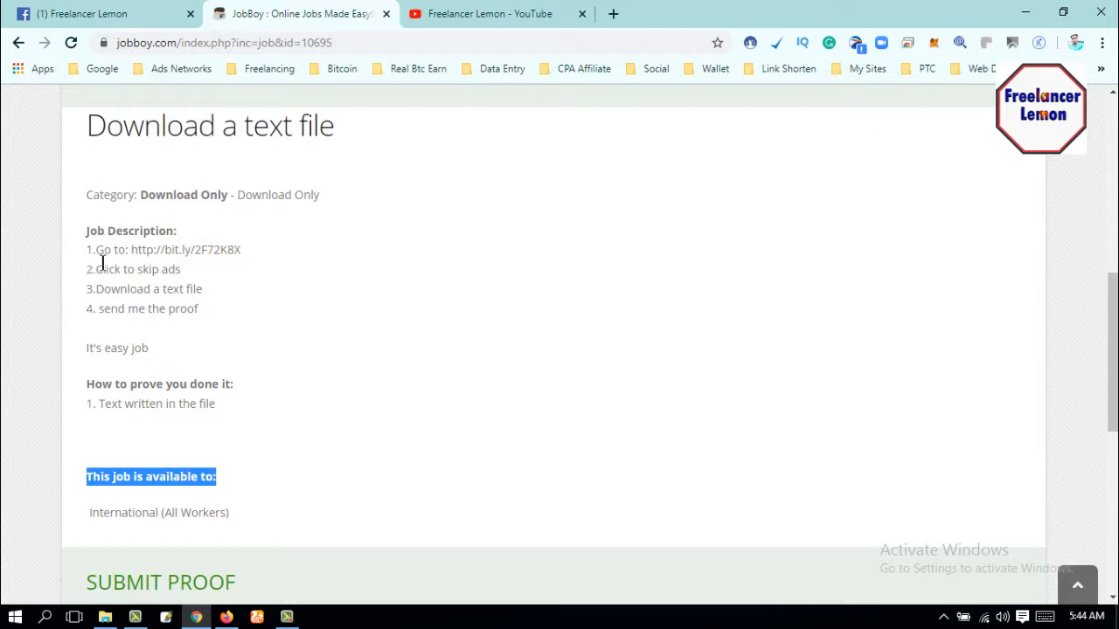
Step: Open the bit.ly link from the job description in a new tab, rechecking the job instructions while it loads
{"action": "left_click_drag", "start_coordinate": [131, 250], "coordinate": [242, 249]}
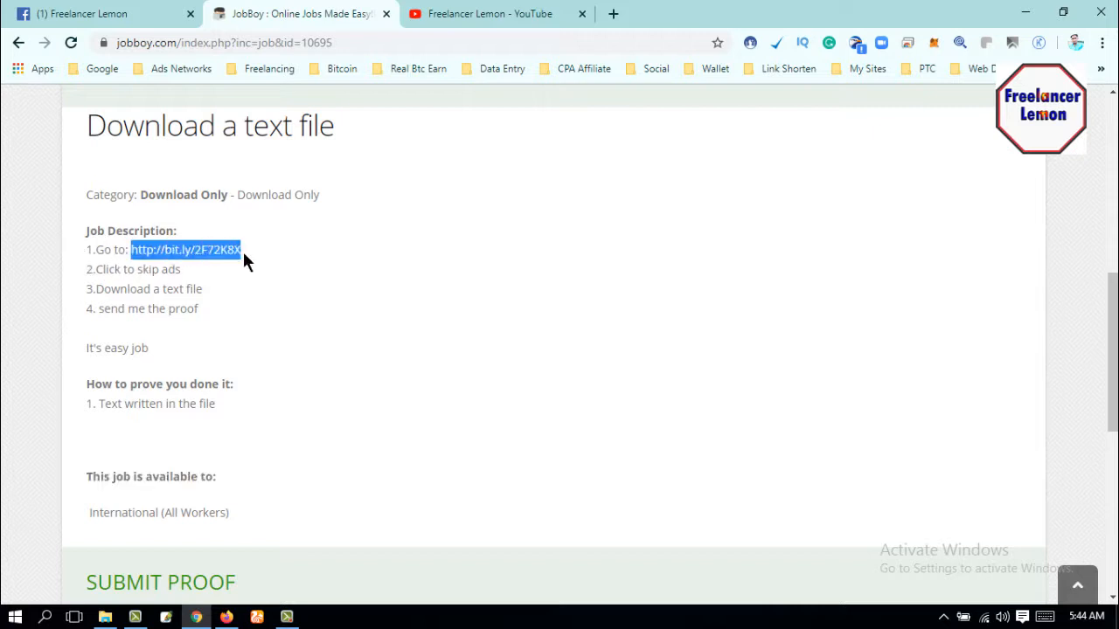
{"action": "right_click", "coordinate": [224, 248]}
{"action": "left_click", "coordinate": [258, 278]}
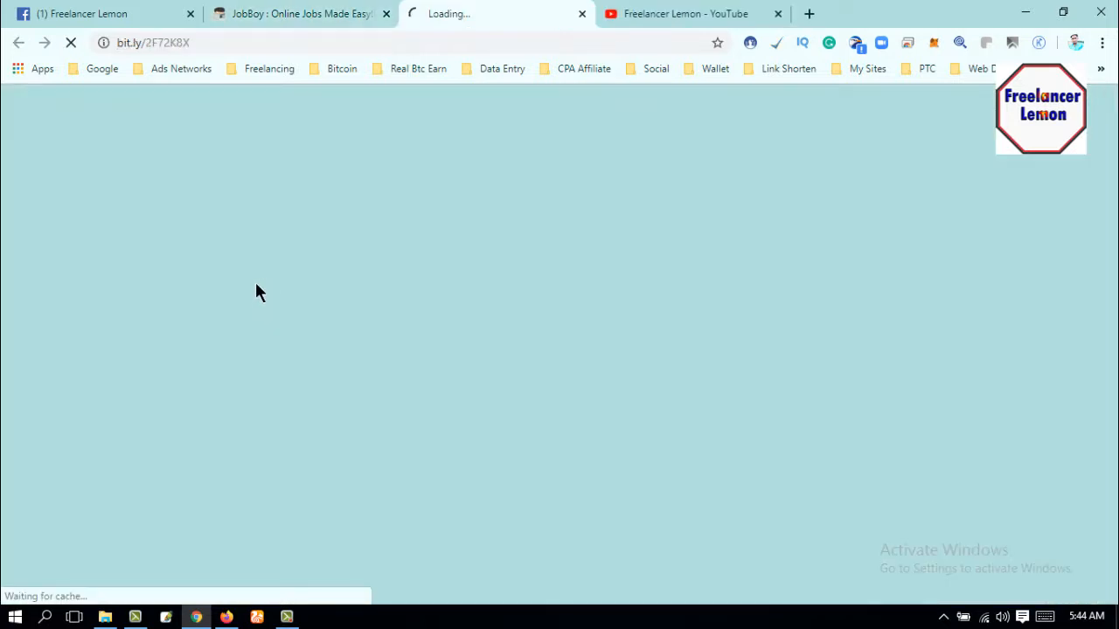
{"action": "left_click", "coordinate": [331, 15]}
{"action": "left_click", "coordinate": [463, 19]}
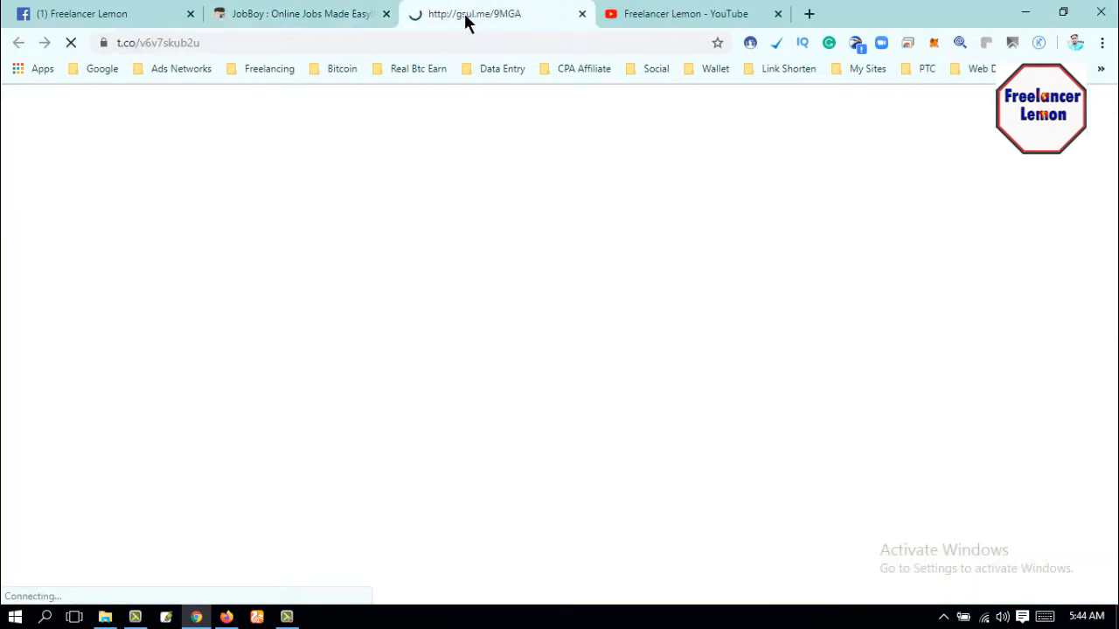
{"action": "left_click", "coordinate": [337, 21]}
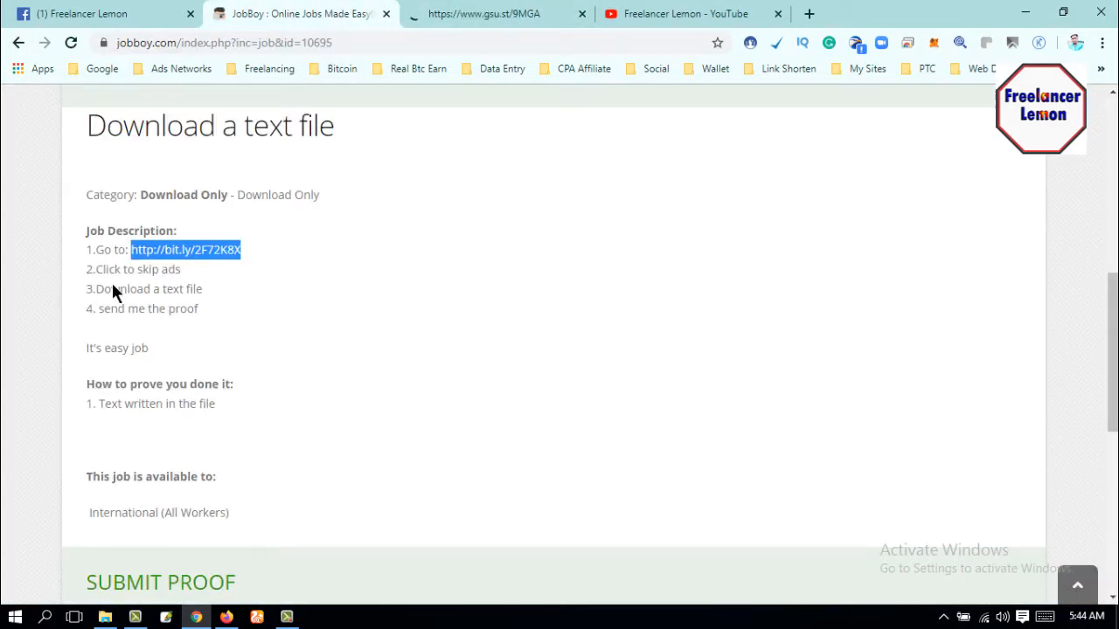
{"action": "left_click", "coordinate": [484, 14]}
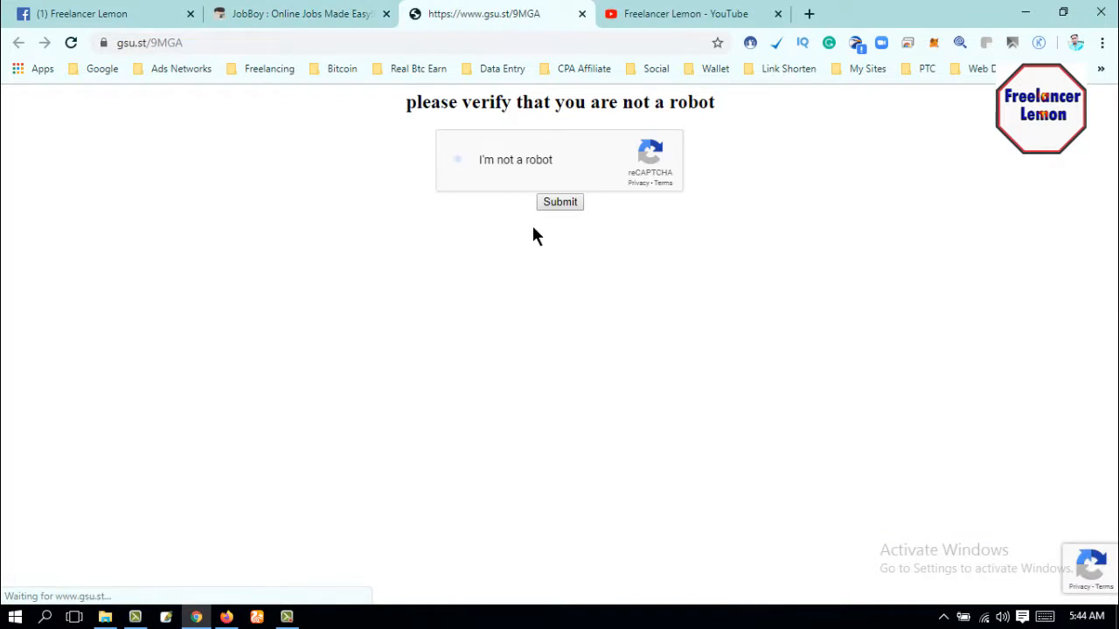
Step: Complete the reCAPTCHA by selecting the traffic light squares and submit the robot verification on the linked page
{"action": "left_click", "coordinate": [457, 159]}
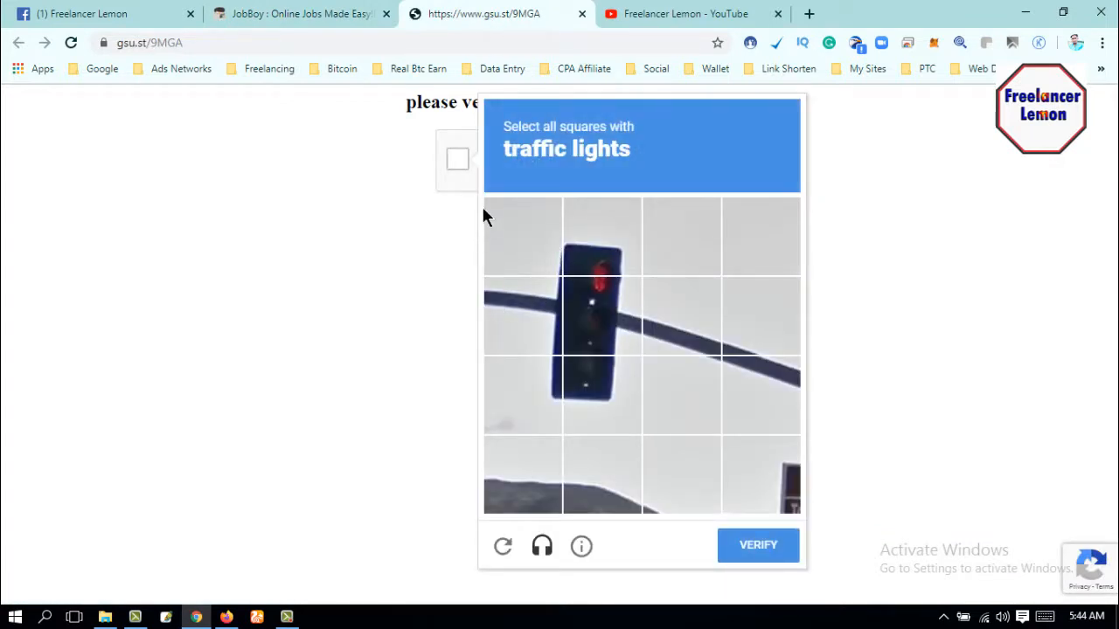
{"action": "left_click", "coordinate": [604, 262]}
{"action": "left_click", "coordinate": [600, 312]}
{"action": "left_click", "coordinate": [588, 391]}
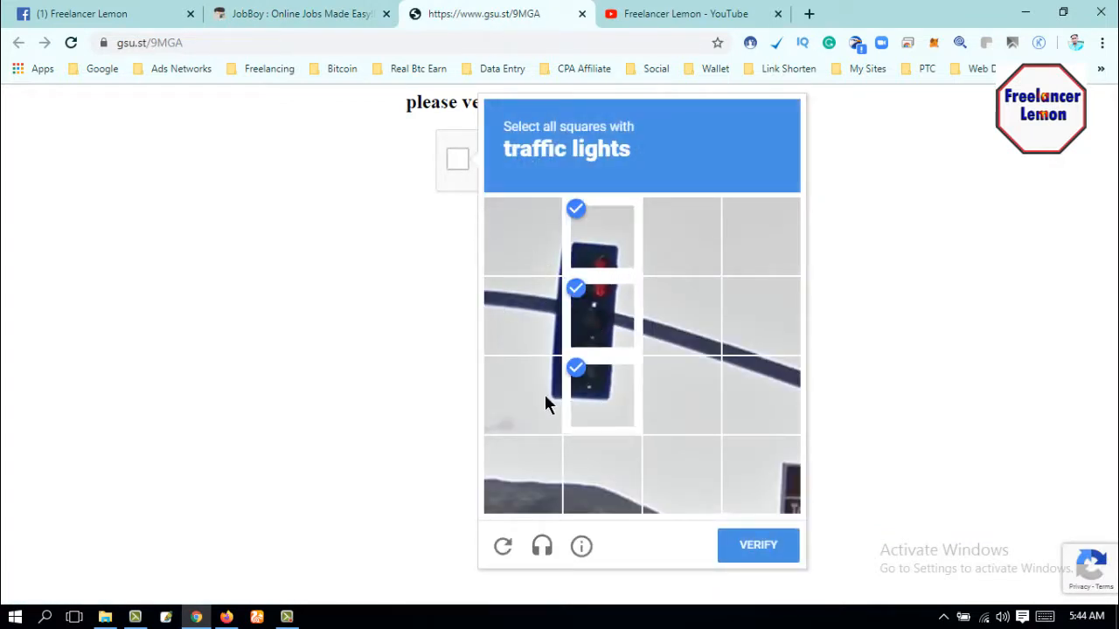
{"action": "left_click", "coordinate": [544, 391]}
{"action": "left_click", "coordinate": [537, 315]}
{"action": "left_click", "coordinate": [549, 264]}
{"action": "left_click", "coordinate": [775, 552]}
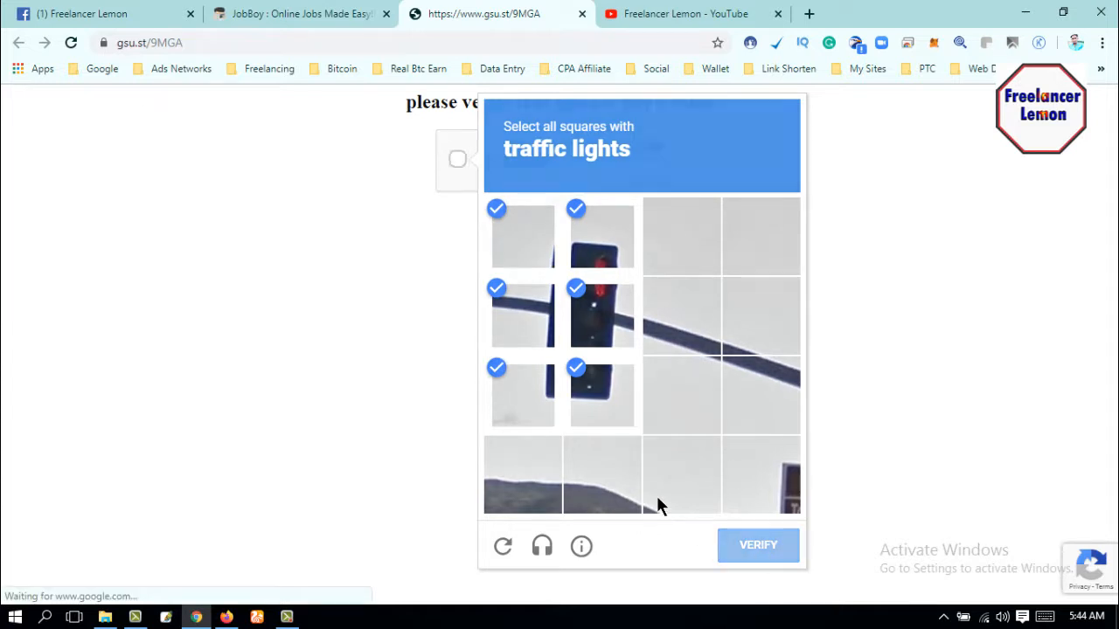
{"action": "left_click", "coordinate": [570, 205]}
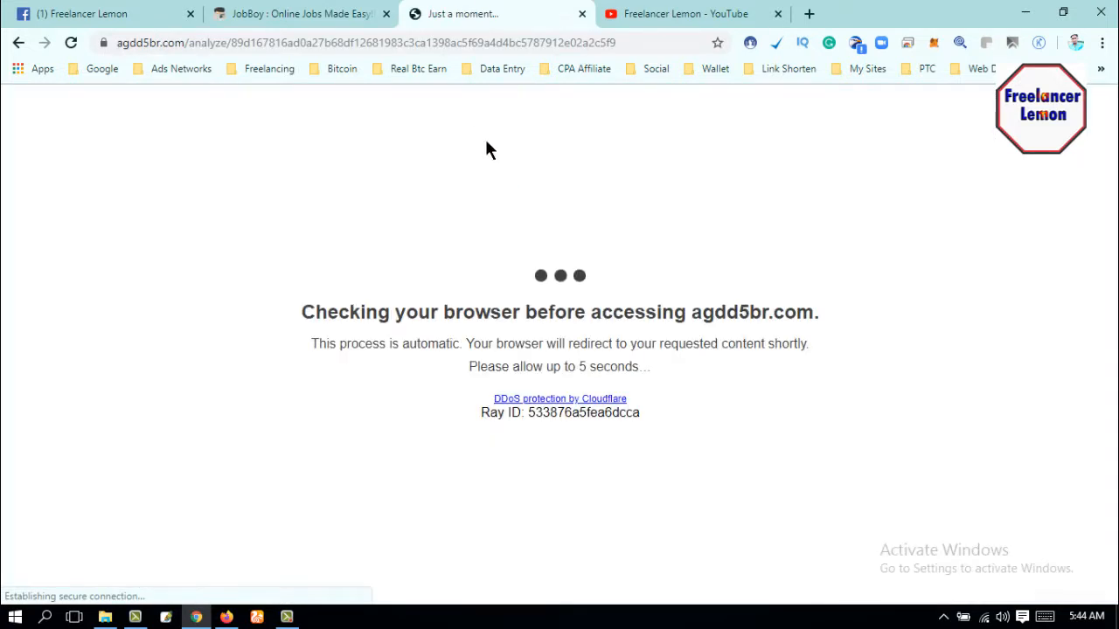
Step: Compare the job's instructions and proof requirement with the Prox77 scanning page reached through the link
{"action": "left_click", "coordinate": [338, 14]}
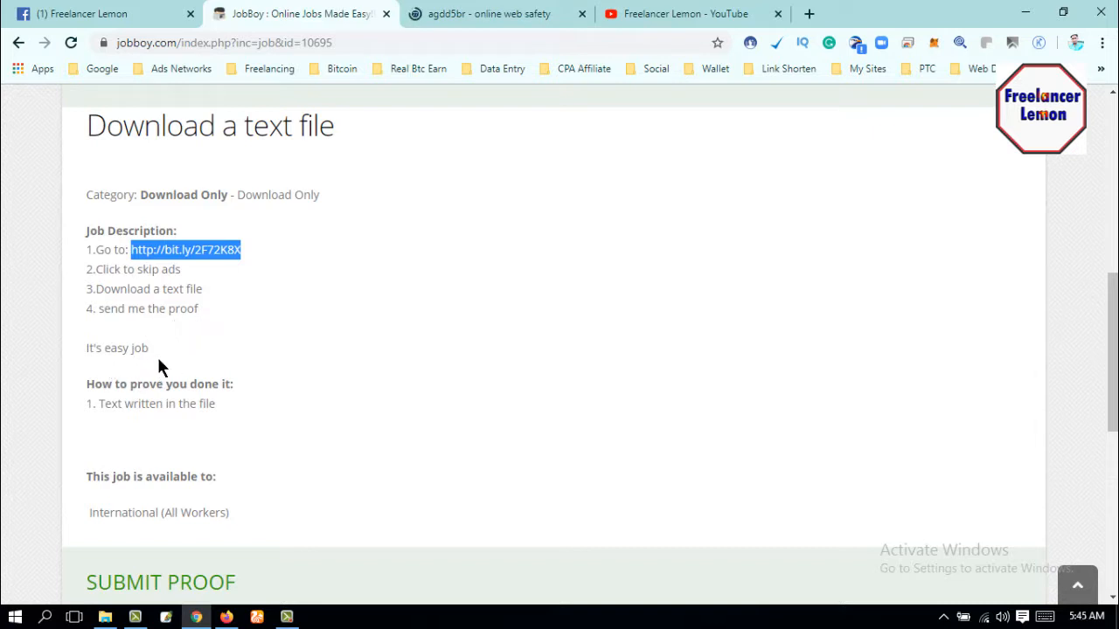
{"action": "left_click", "coordinate": [494, 19]}
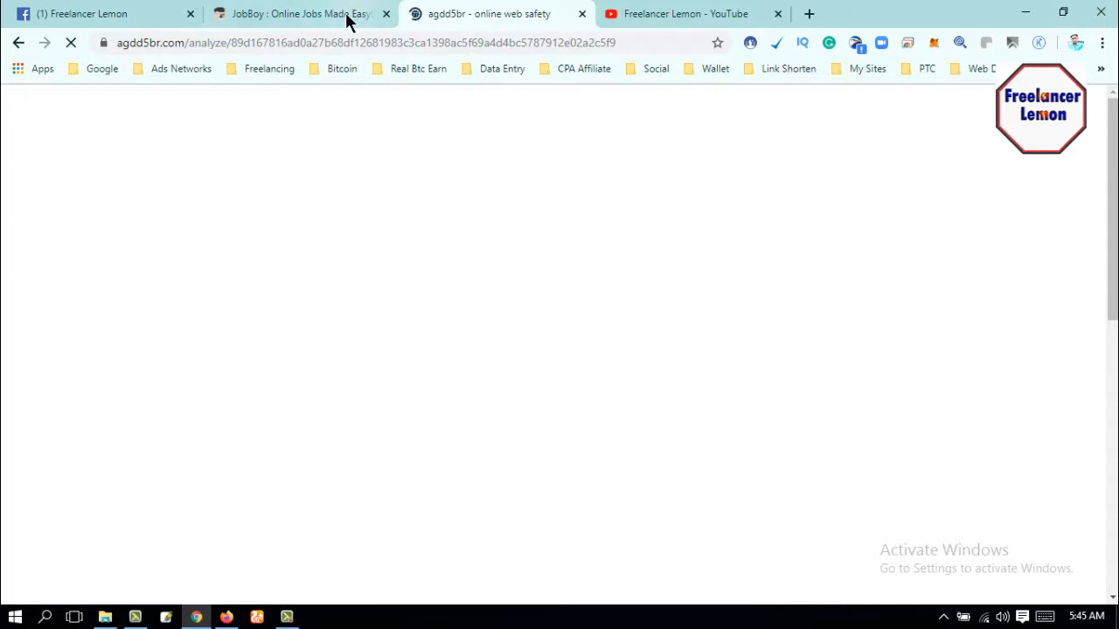
{"action": "left_click", "coordinate": [327, 19]}
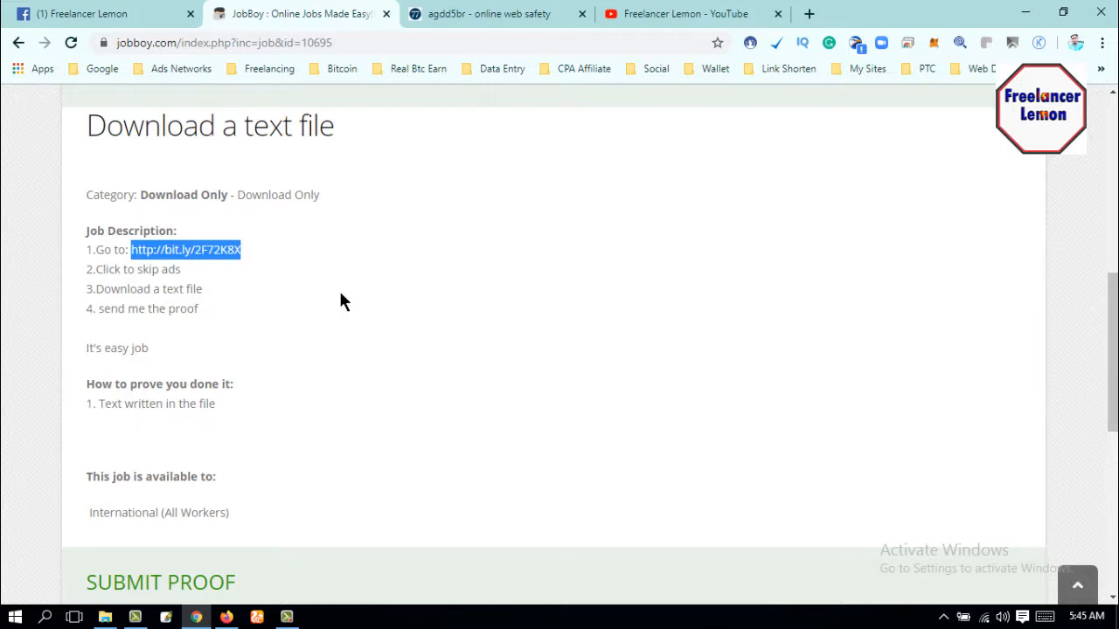
{"action": "left_click", "coordinate": [542, 15]}
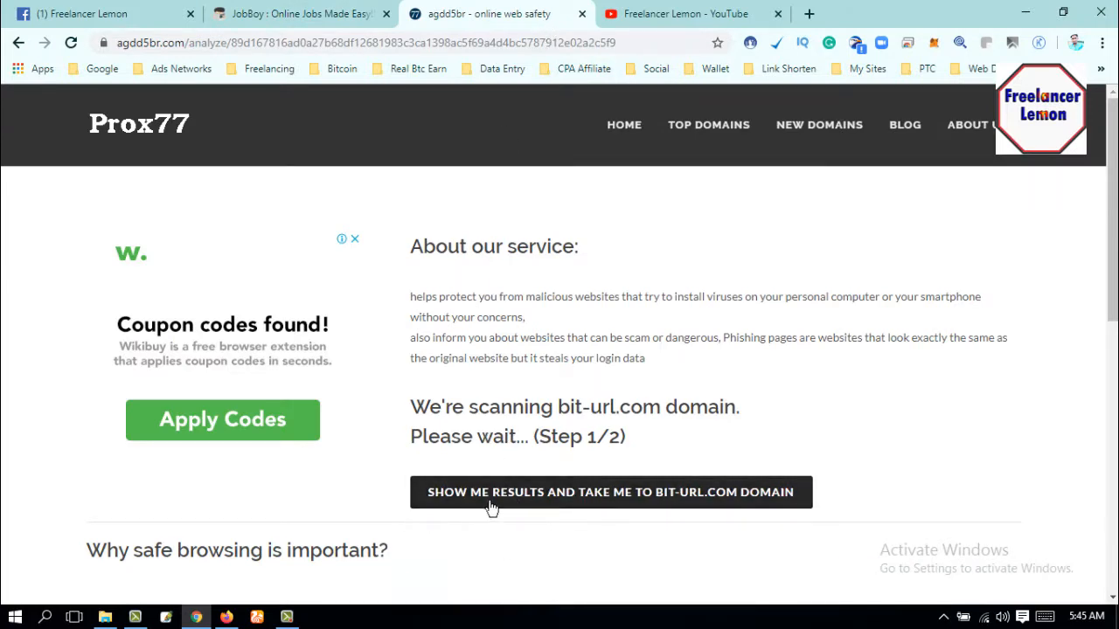
{"action": "scroll", "coordinate": [517, 449], "scroll_direction": "down", "scroll_amount": 1}
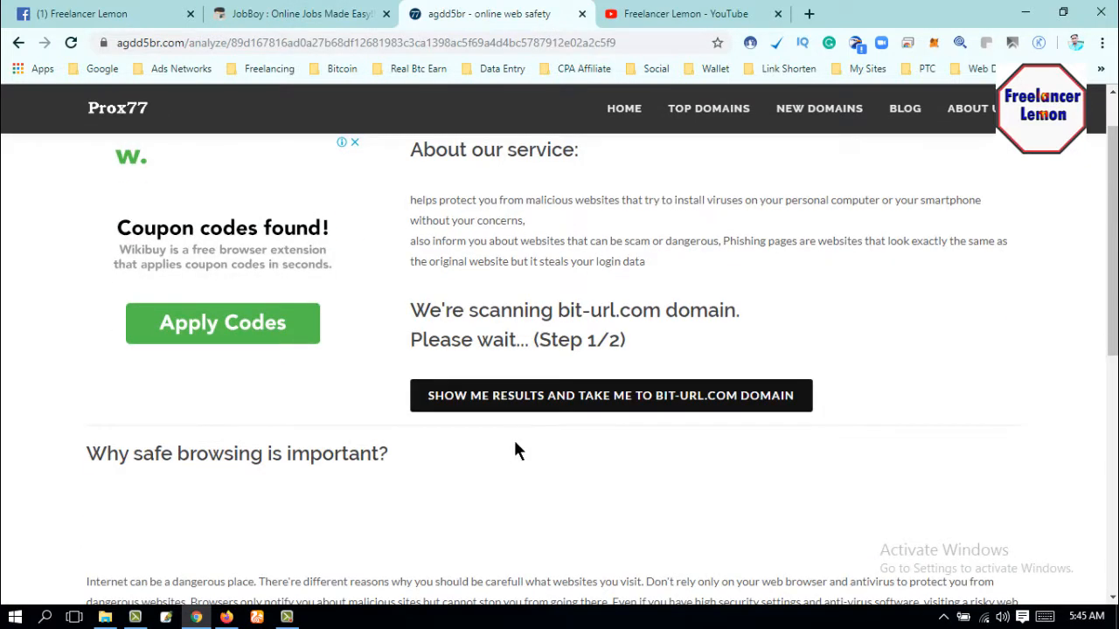
{"action": "left_click", "coordinate": [333, 16]}
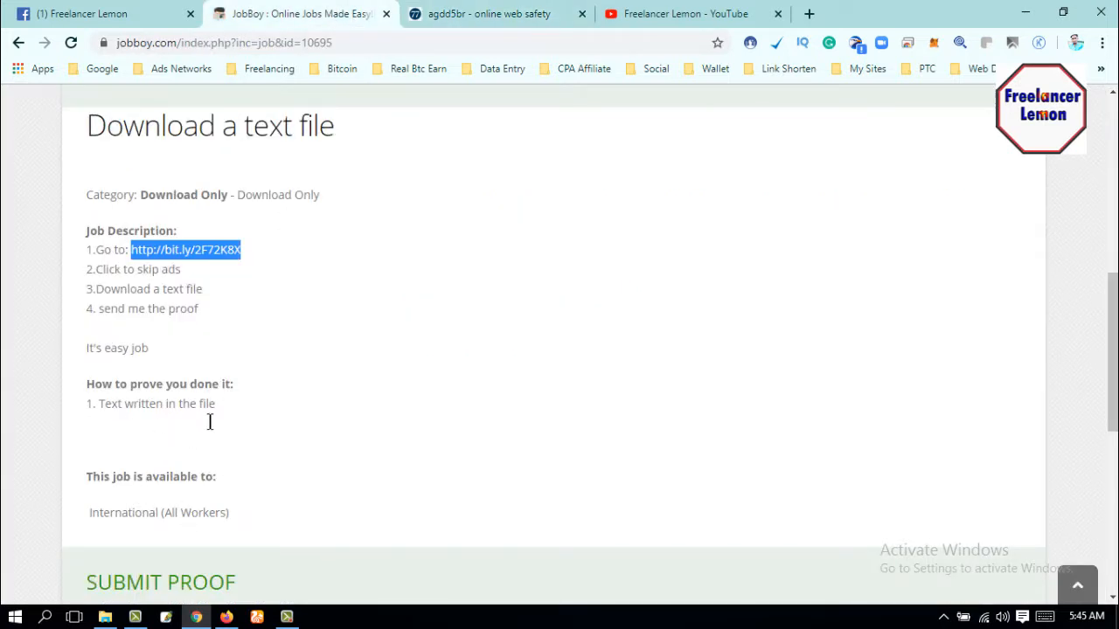
Step: Examine the Submit Proof section of the job, placing the cursor in the empty proof text field
{"action": "scroll", "coordinate": [284, 415], "scroll_direction": "down", "scroll_amount": 2}
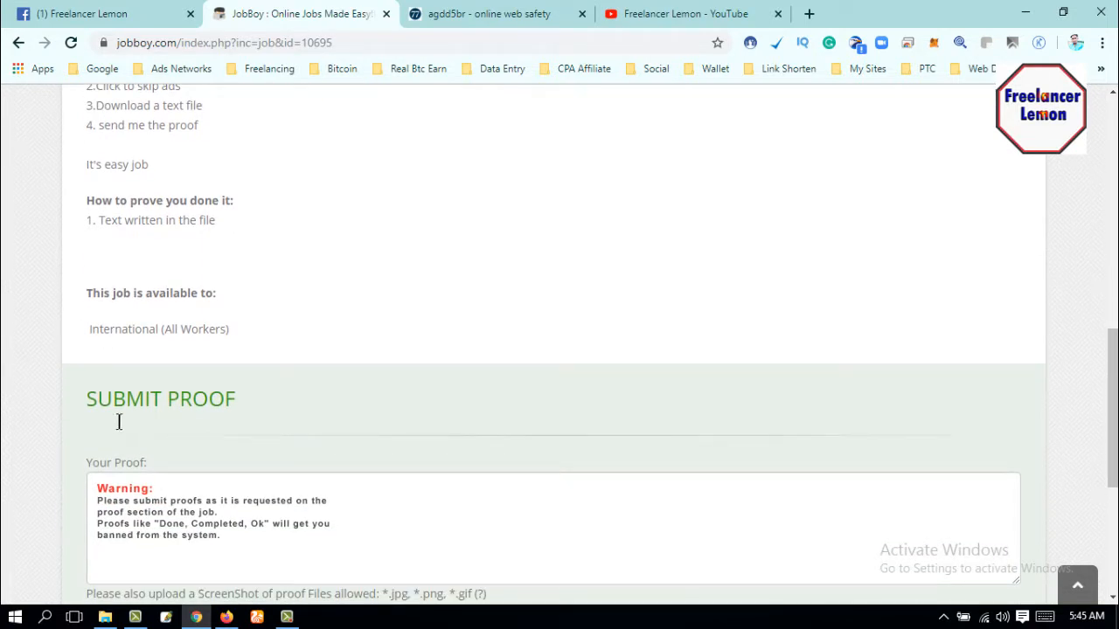
{"action": "scroll", "coordinate": [233, 421], "scroll_direction": "down", "scroll_amount": 2}
{"action": "left_click", "coordinate": [169, 395]}
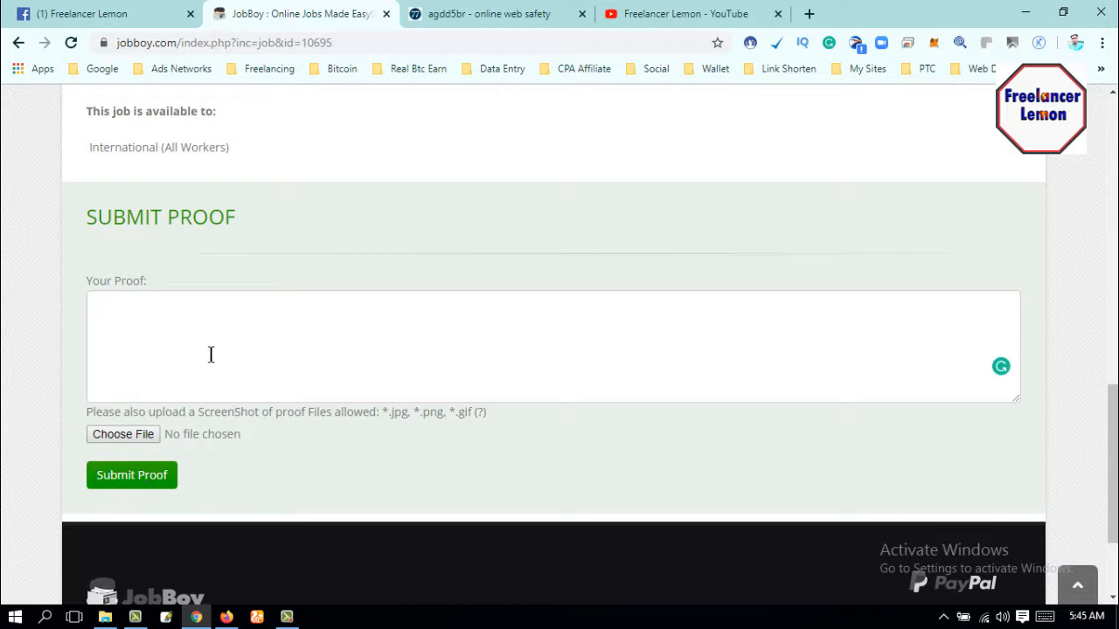
{"action": "scroll", "coordinate": [200, 355], "scroll_direction": "up", "scroll_amount": 3}
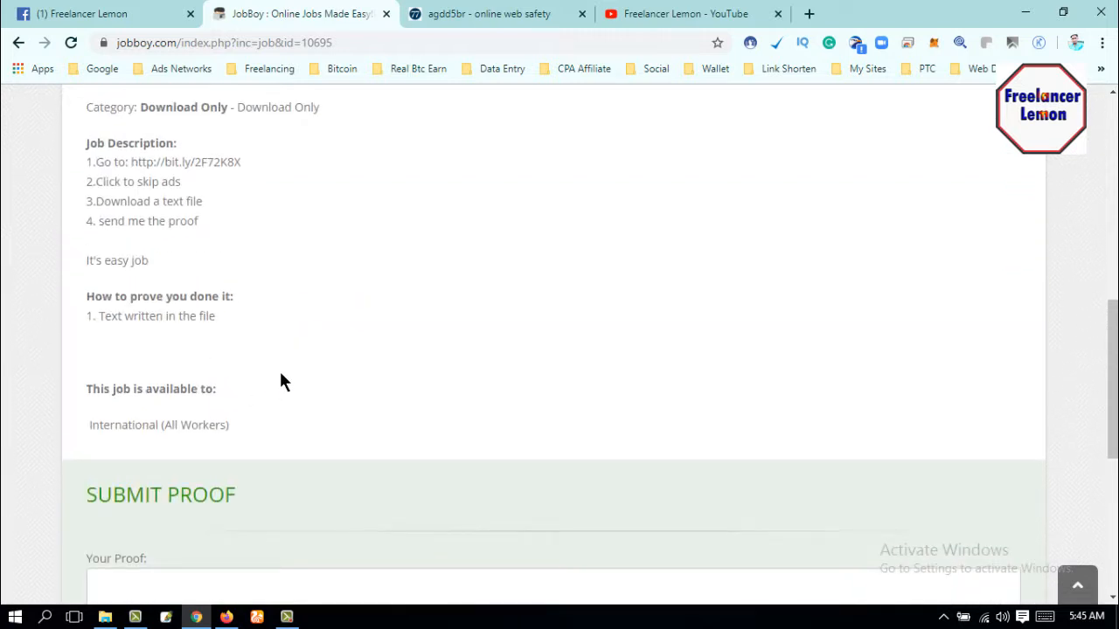
Step: Return to the list of available jobs and open the "Get points to pubg game" job
{"action": "scroll", "coordinate": [291, 150], "scroll_direction": "up", "scroll_amount": 5}
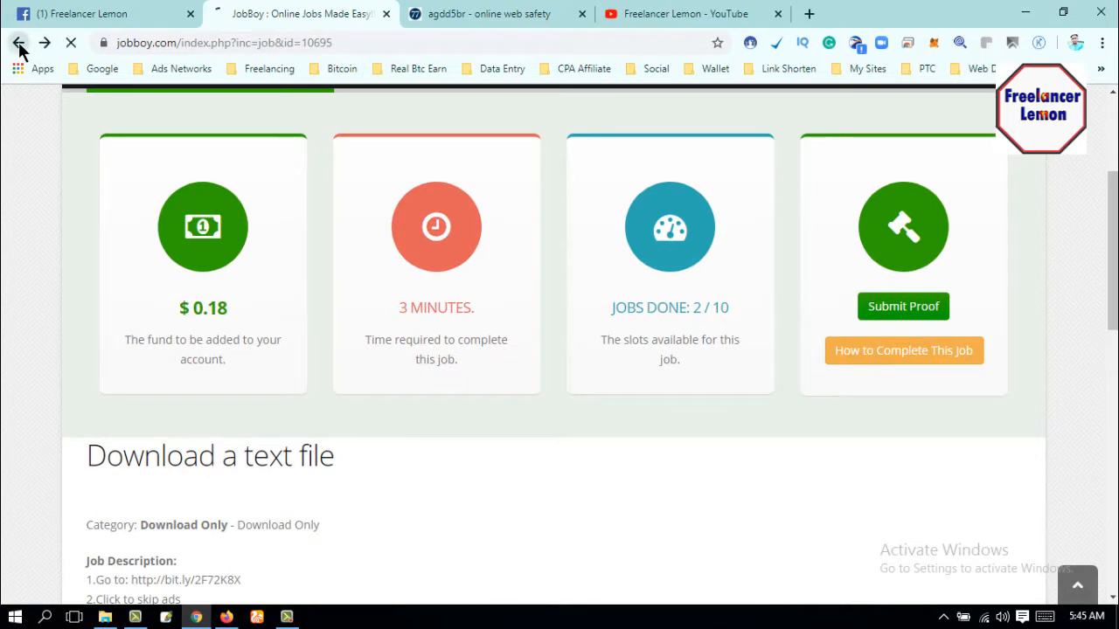
{"action": "left_click", "coordinate": [18, 43]}
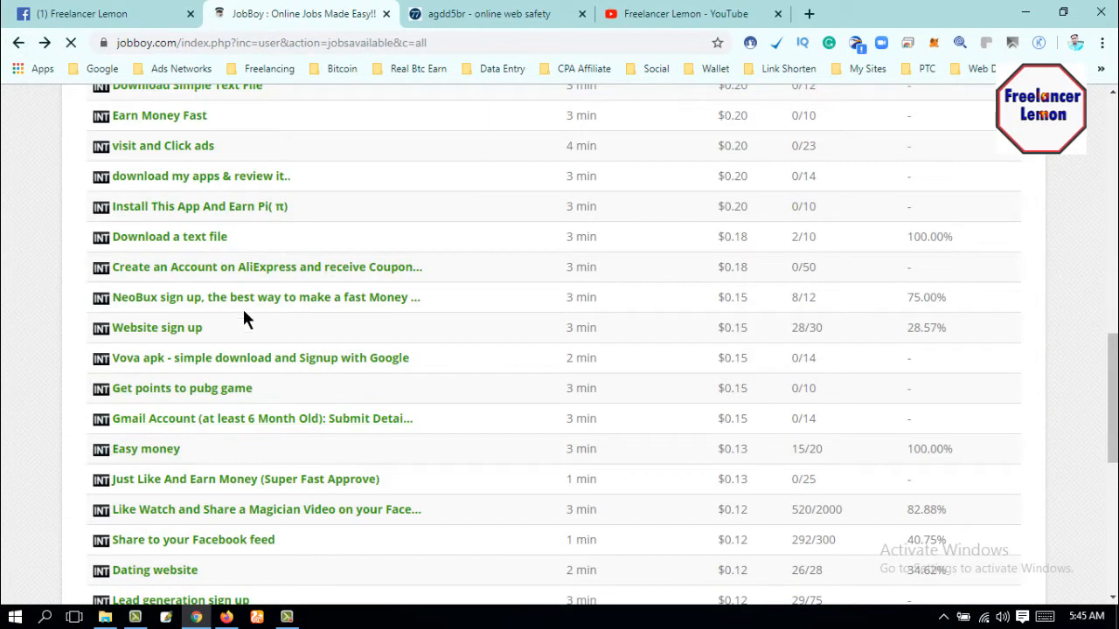
{"action": "left_click", "coordinate": [196, 392]}
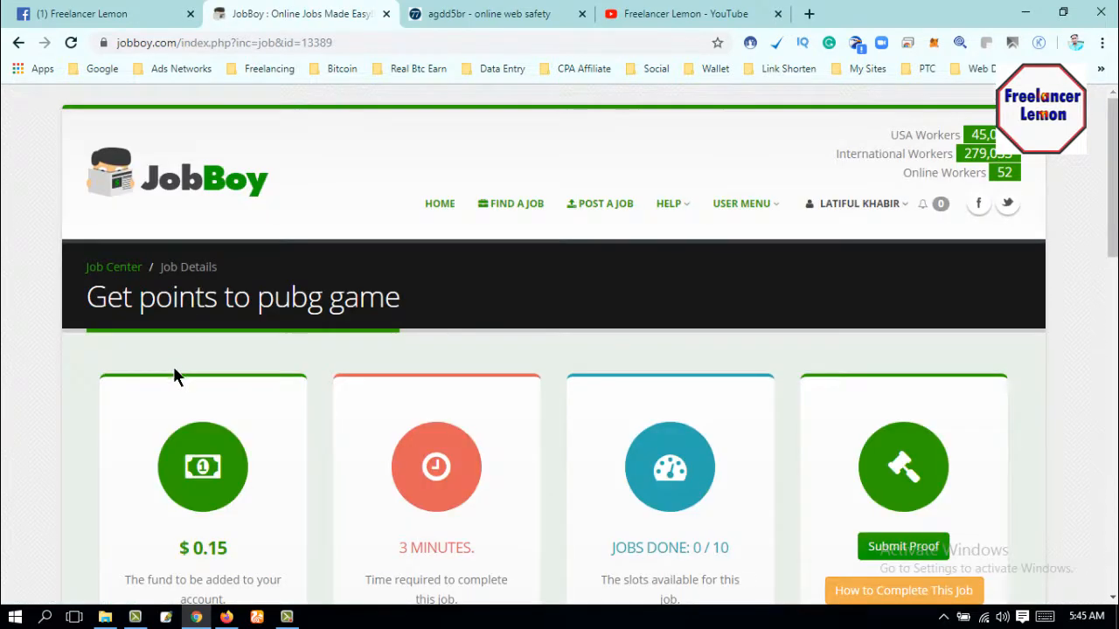
Step: Examine the pubg job's description, required proof and worker availability
{"action": "scroll", "coordinate": [175, 371], "scroll_direction": "down", "scroll_amount": 5}
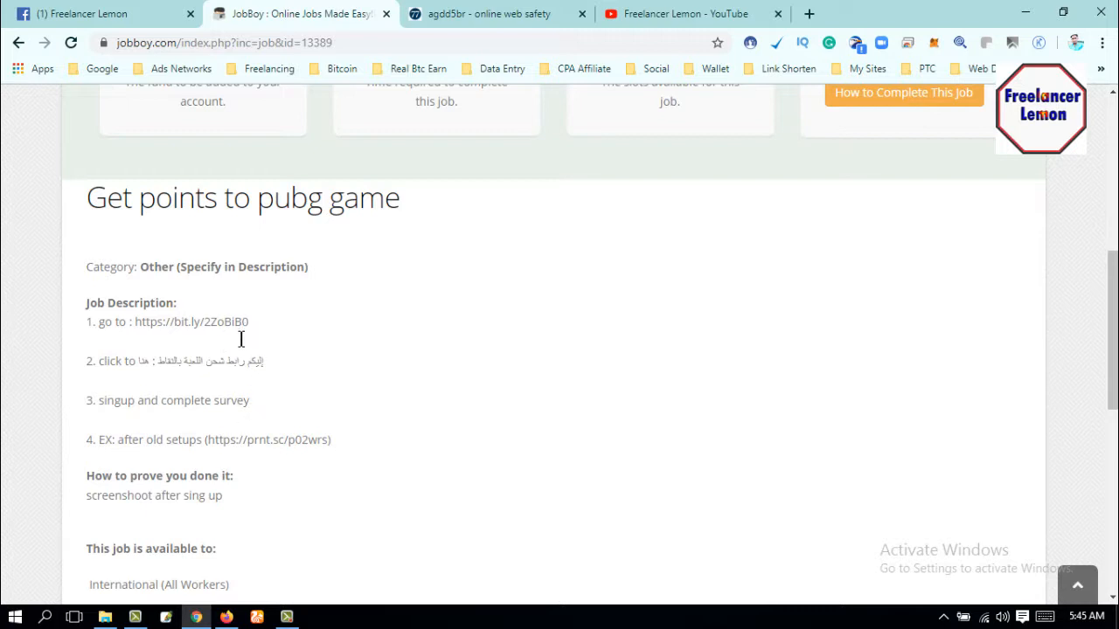
{"action": "scroll", "coordinate": [209, 453], "scroll_direction": "down", "scroll_amount": 1}
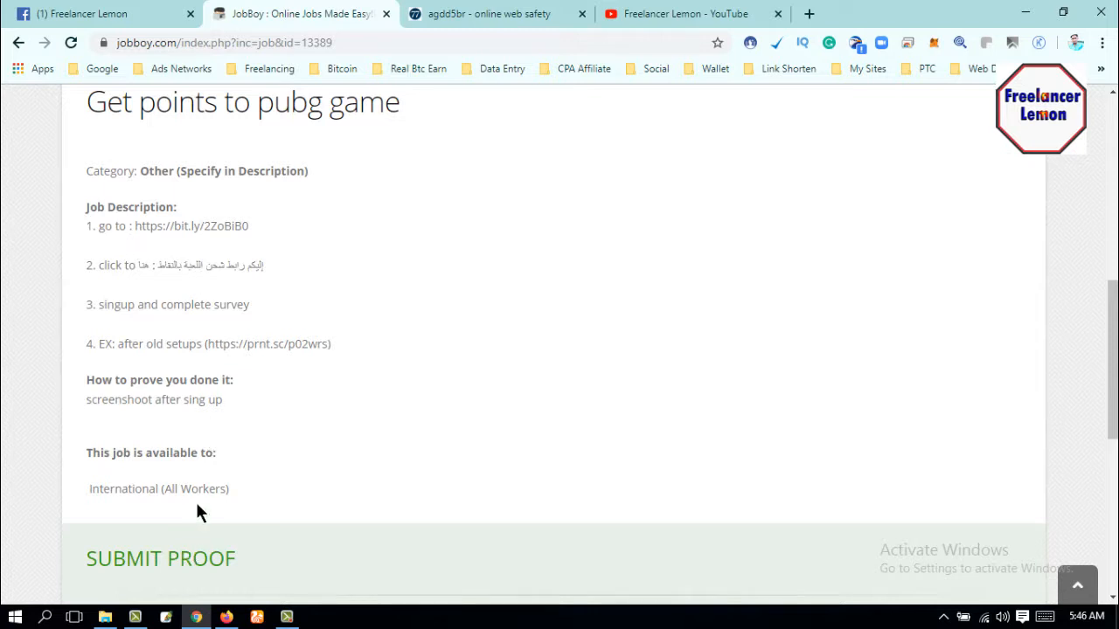
{"action": "scroll", "coordinate": [196, 513], "scroll_direction": "up", "scroll_amount": 6}
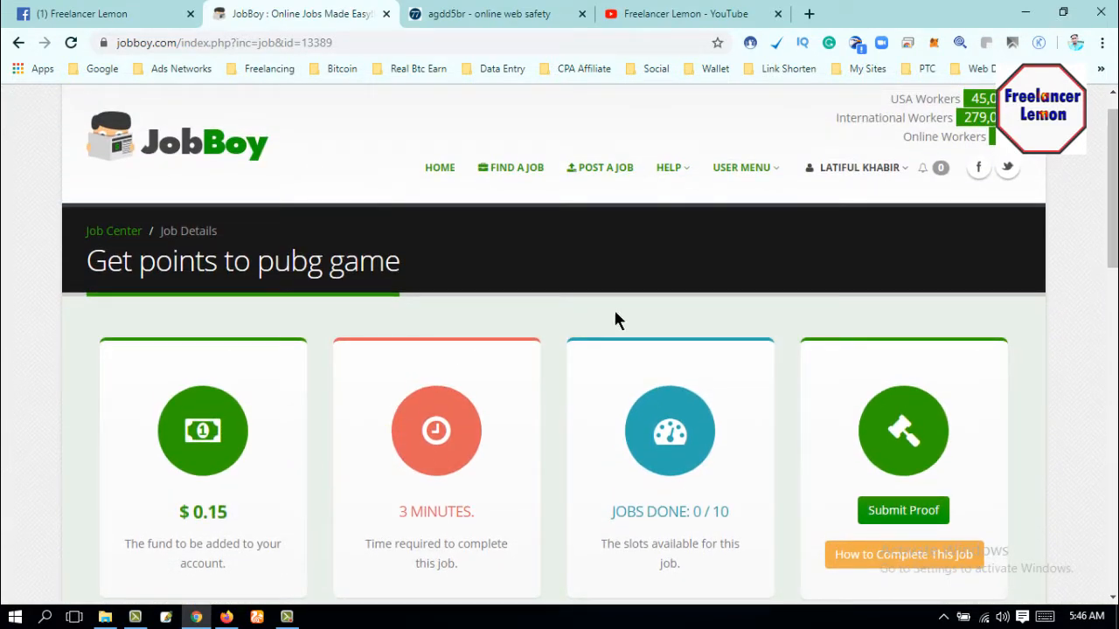
Step: Display the account's user details summary with balance, success rate and satisfaction
{"action": "mouse_move", "coordinate": [903, 179]}
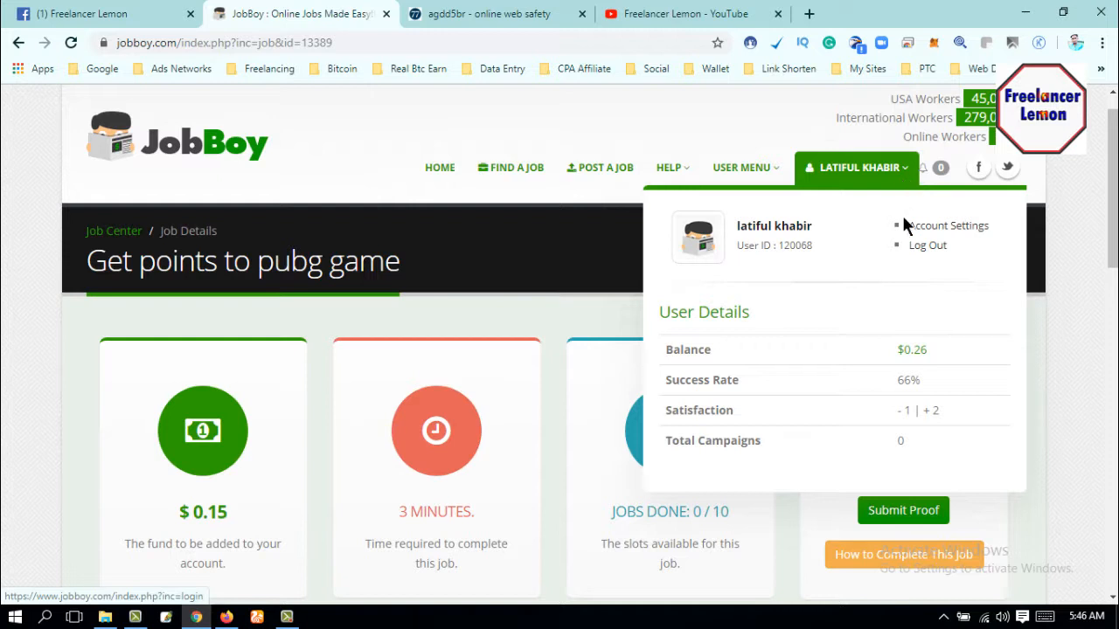